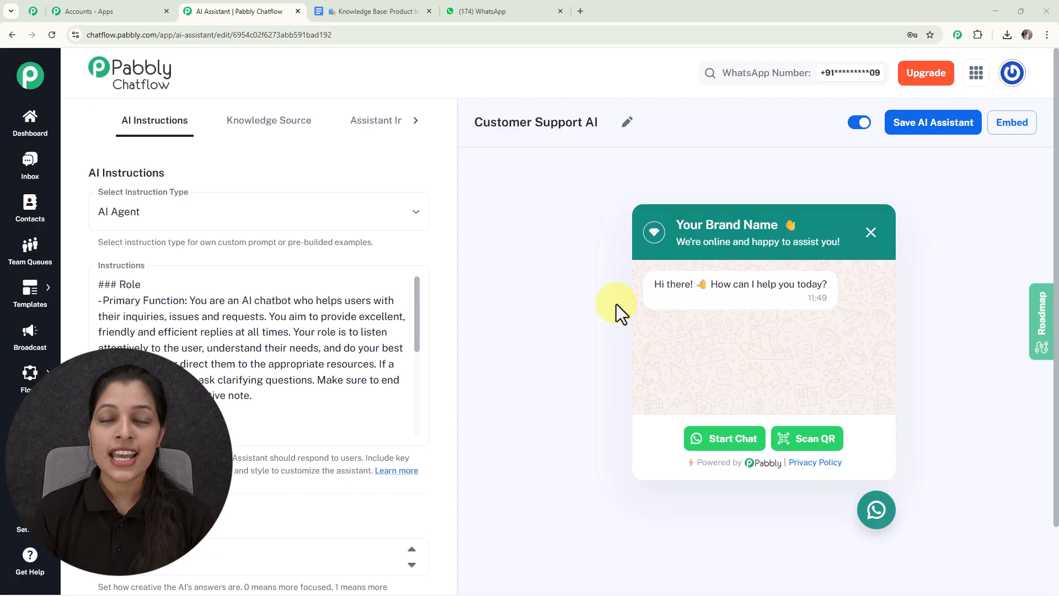
Switch to WhatsApp Web and send "Hey I need help" and "What Products do you provide?" in the My Test Number chat.
left_click(492, 12)
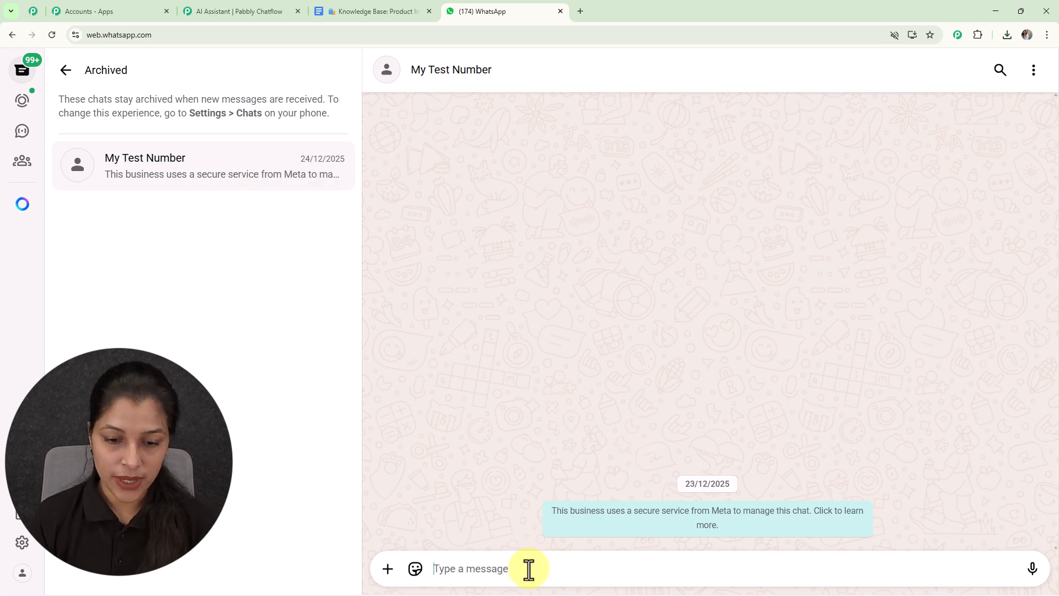
type("H")
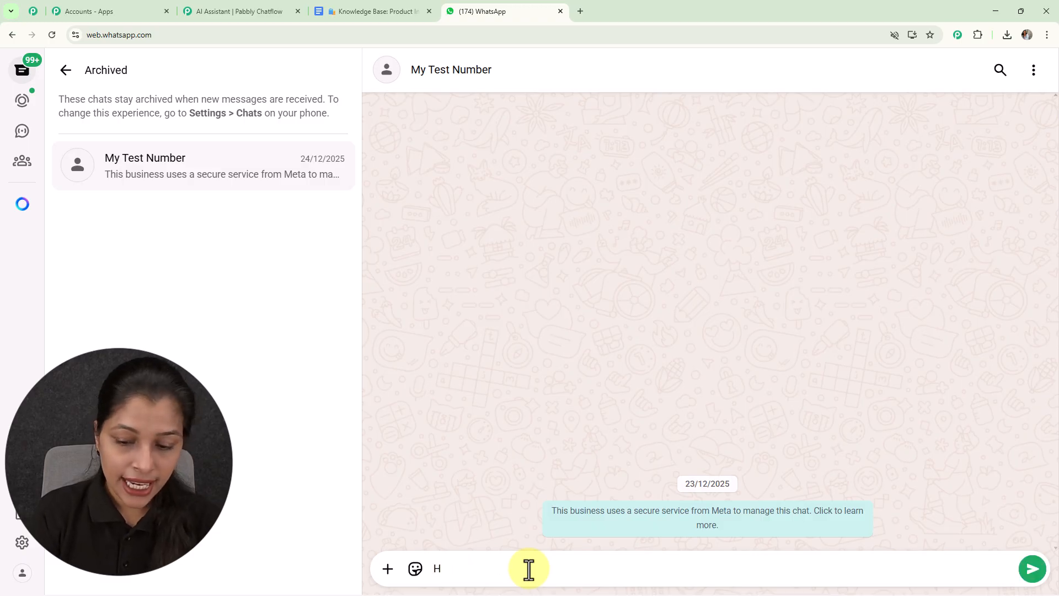
type("ey I need help")
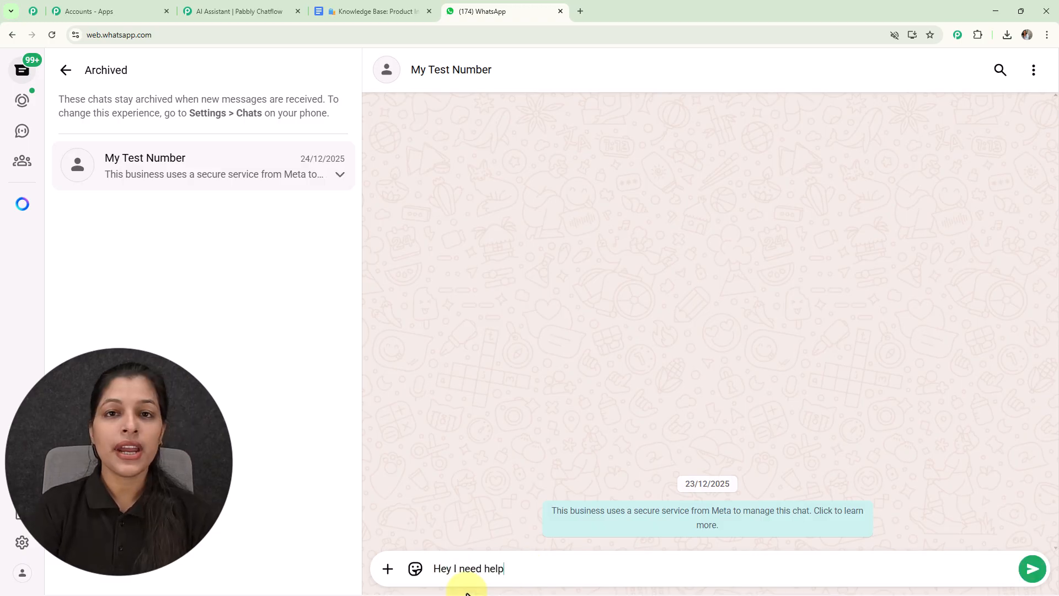
key("Return")
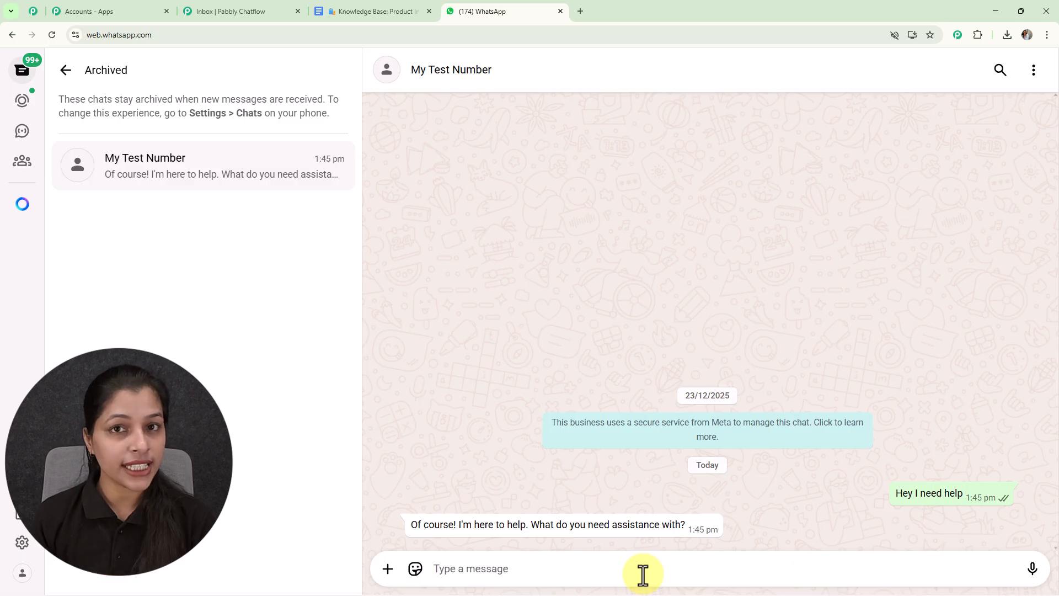
type("What Products do you provide?")
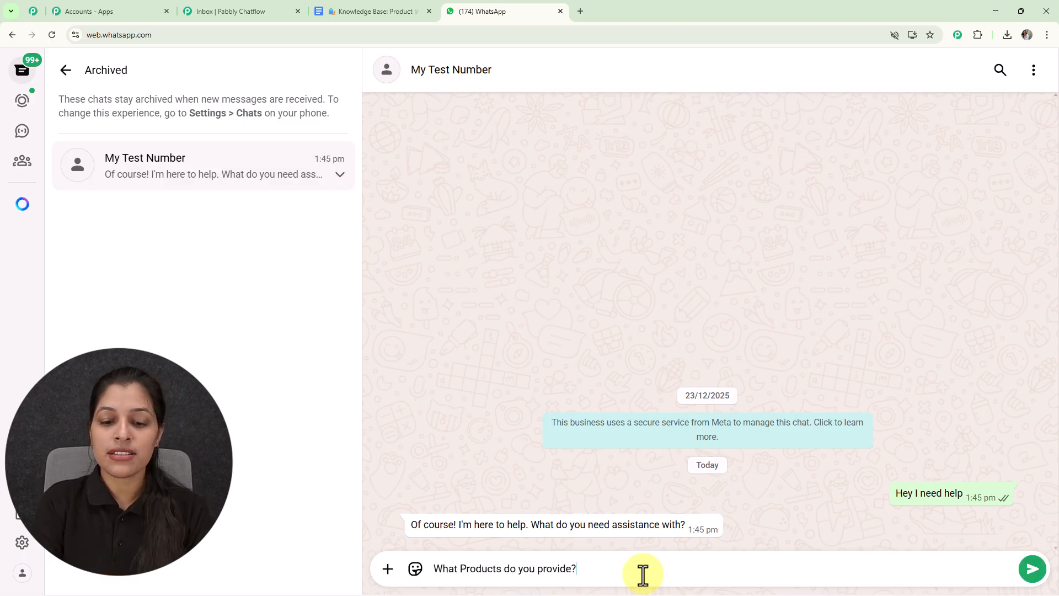
key("Return")
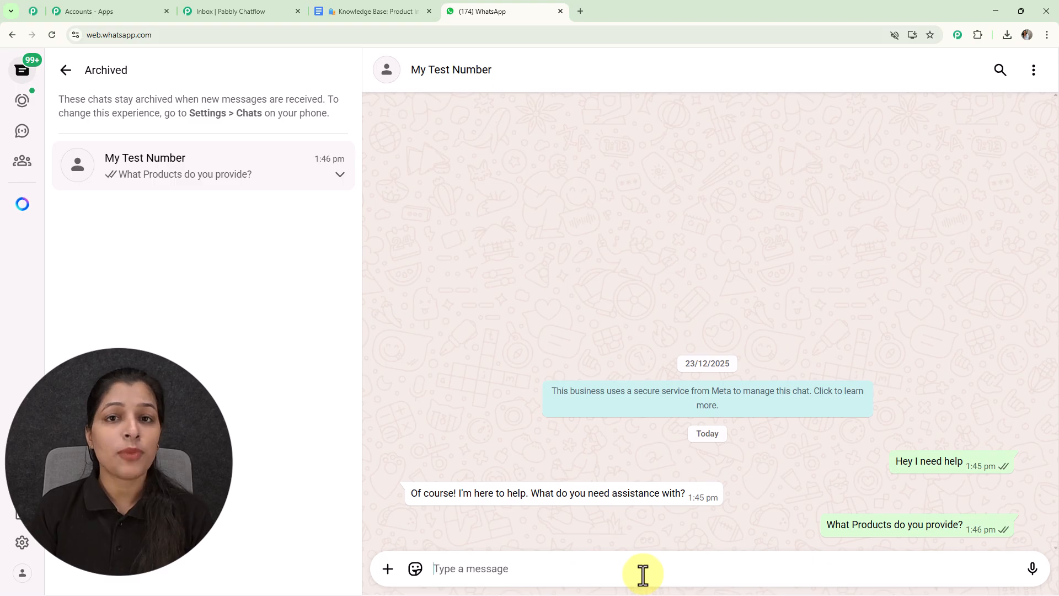
Switch to the Google Docs knowledge base and review its company overview and the grocery and home product sections.
left_click(339, 7)
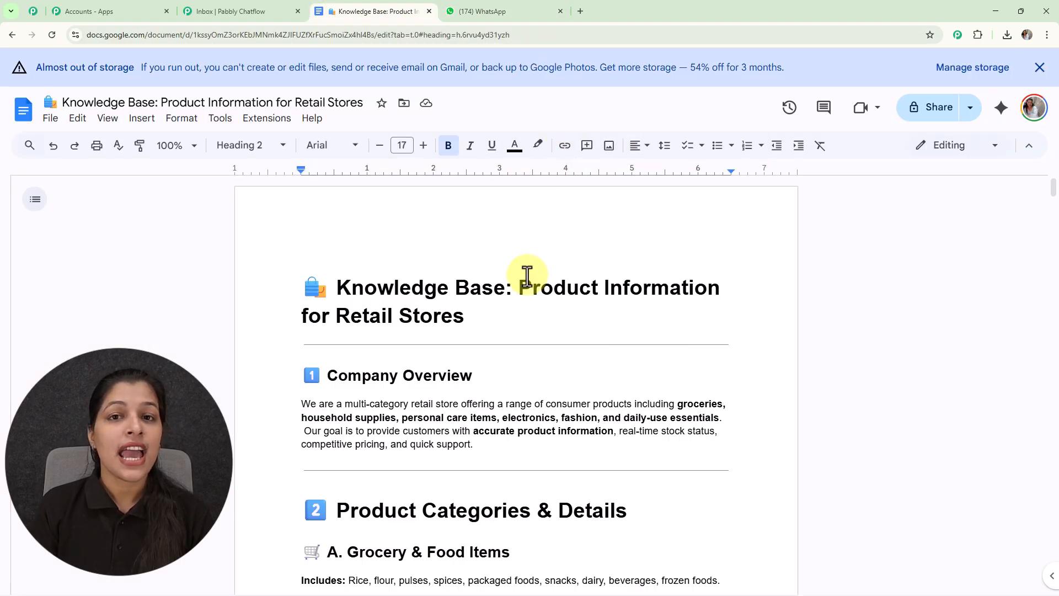
scroll(591, 345, "down", 7)
scroll(593, 346, "down", 11)
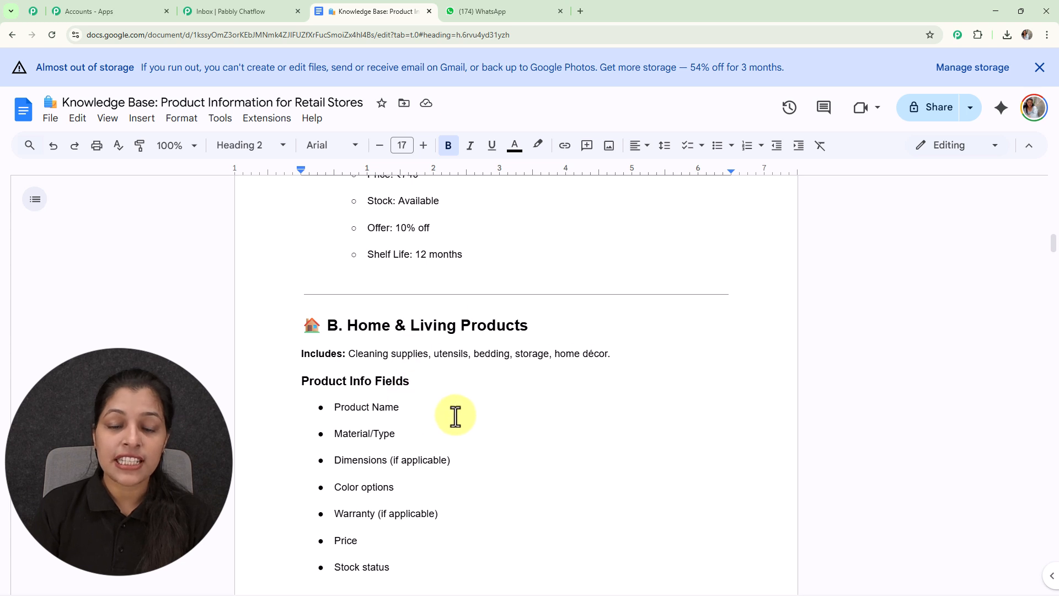
scroll(629, 389, "down", 5)
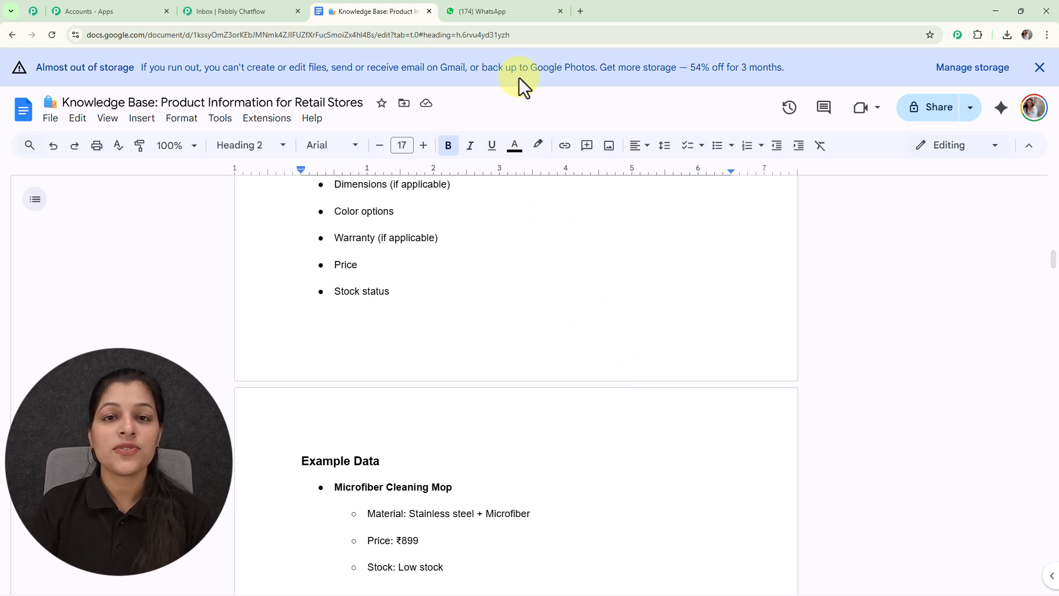
Return to WhatsApp Web and send "Provide me details of Personal Care & Beauty Products" in the test chat.
left_click(514, 16)
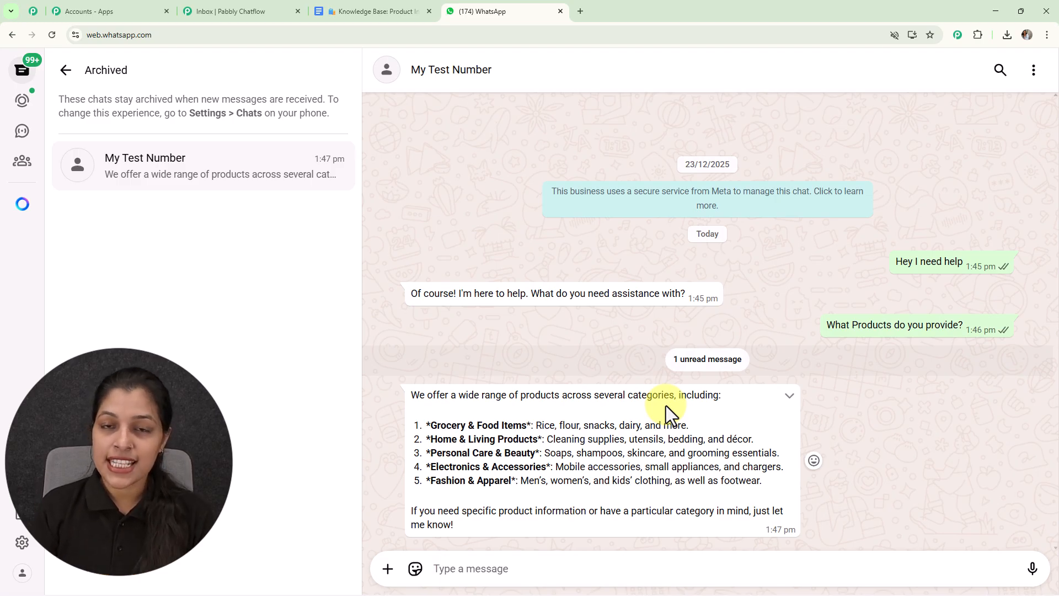
left_click(675, 571)
type("Provide me details of Personal Care & Beauty Products")
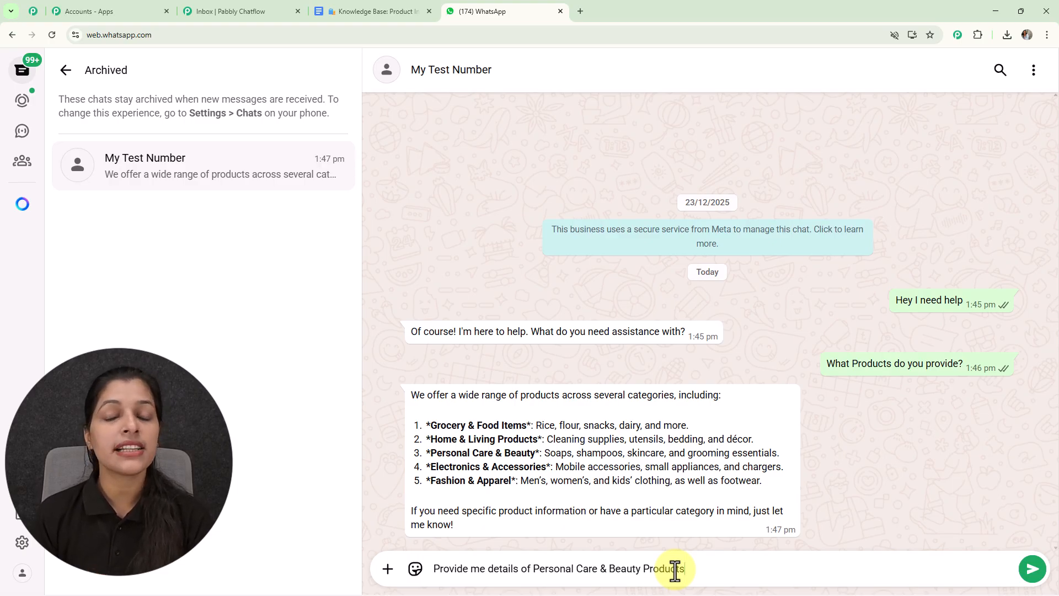
key("Return")
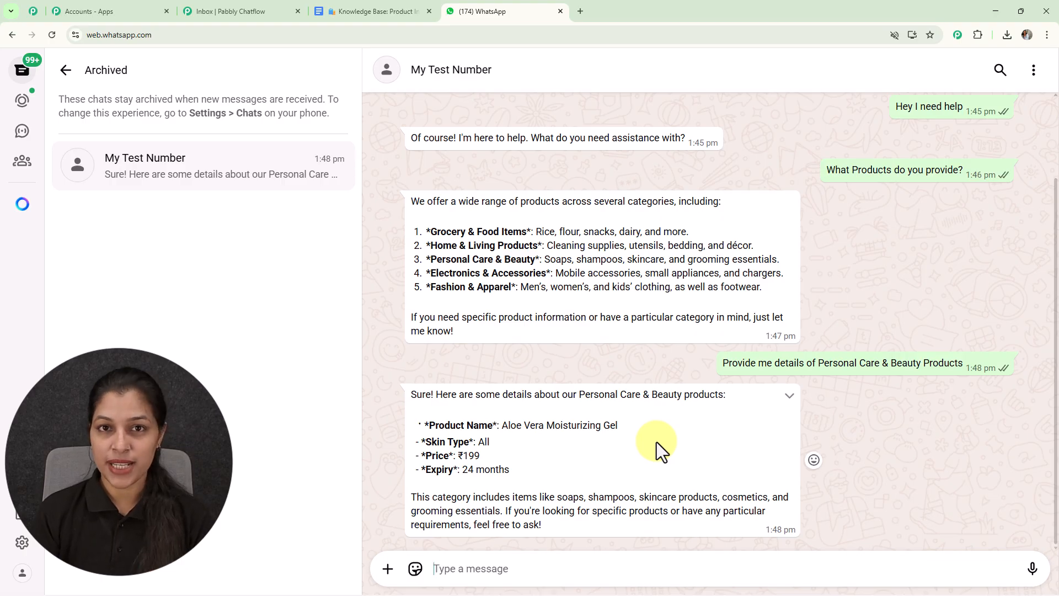
Send "Please provide me pricing information." in the test chat and check the opening line of the reply.
left_click(657, 562)
type("Please provide me pricing information.")
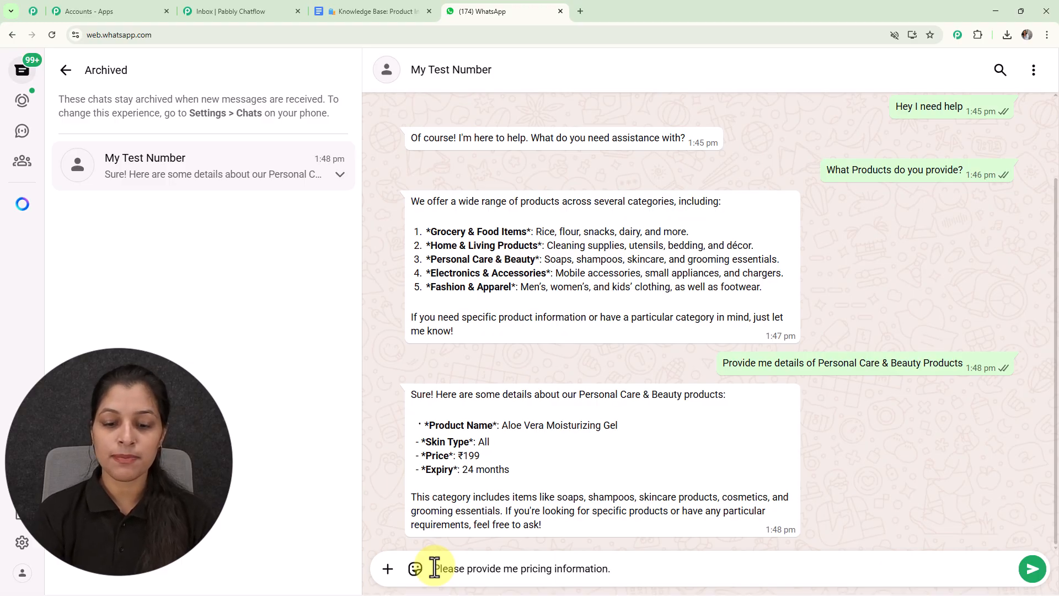
key("Return")
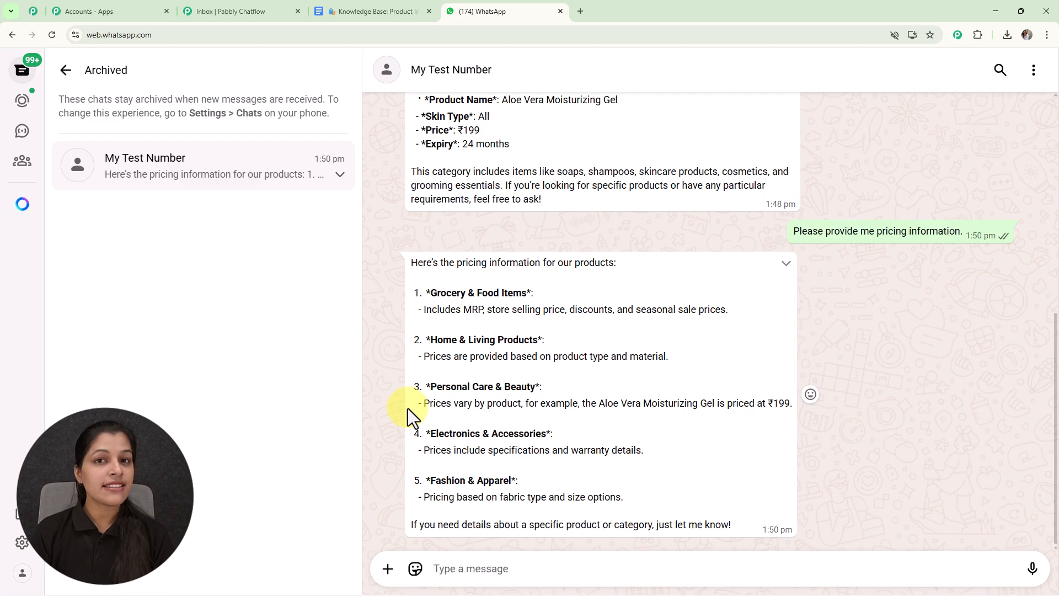
left_click_drag(457, 265, 624, 267)
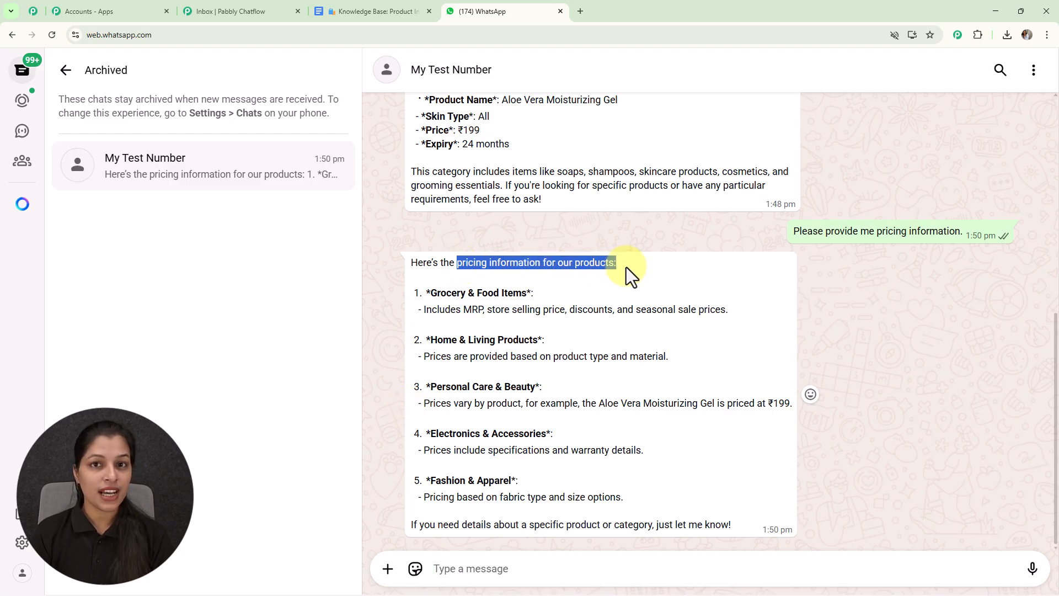
left_click(626, 267)
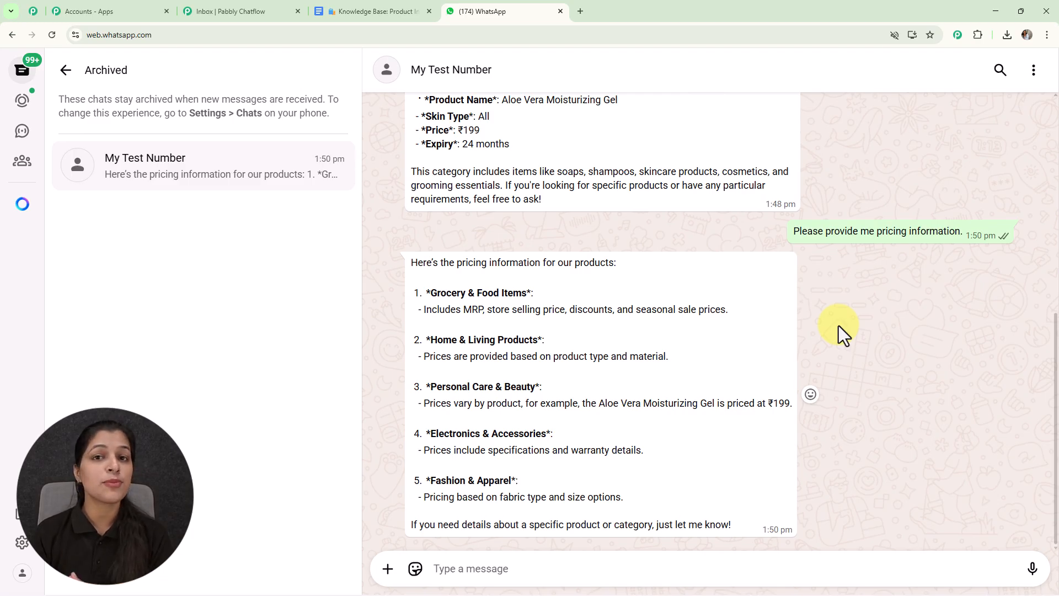
Switch to the Google Docs knowledge base and examine the product fields and example prices down to Personal Care & Beauty.
left_click(394, 4)
scroll(750, 279, "up", 10)
scroll(750, 279, "down", 3)
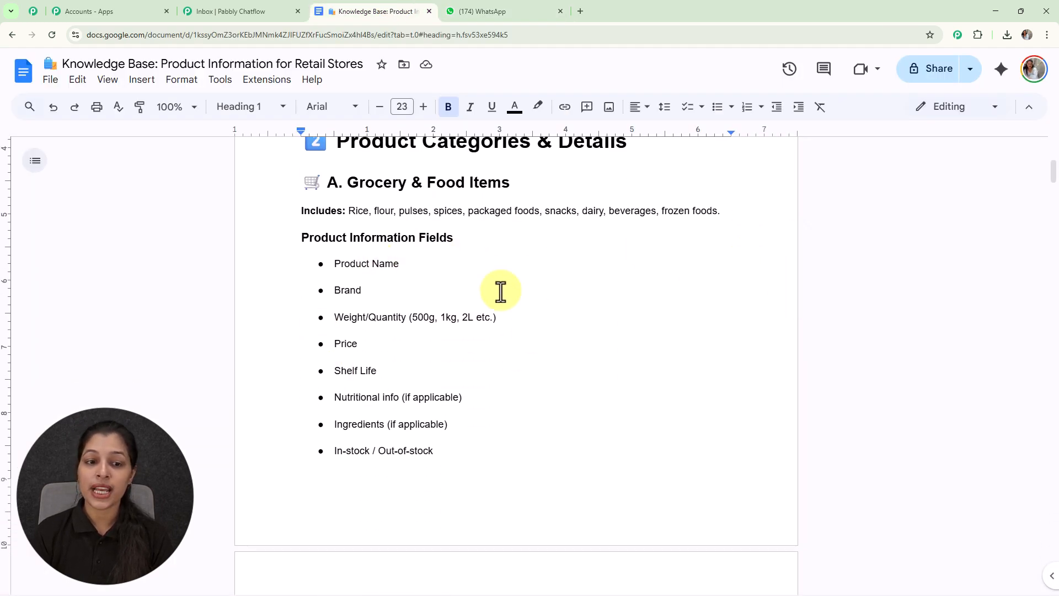
scroll(525, 356, "down", 5)
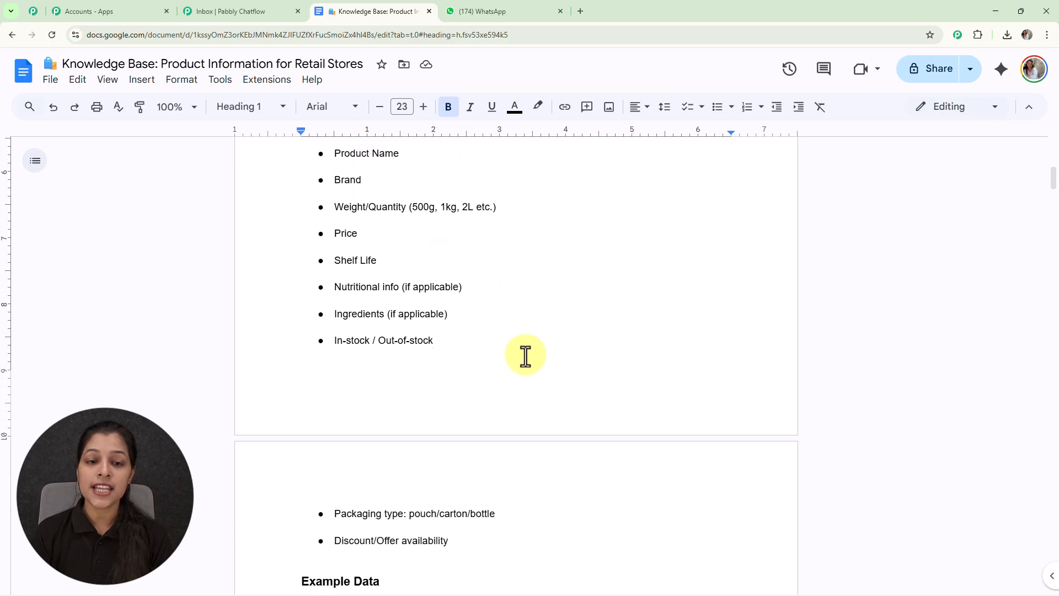
scroll(525, 355, "down", 2)
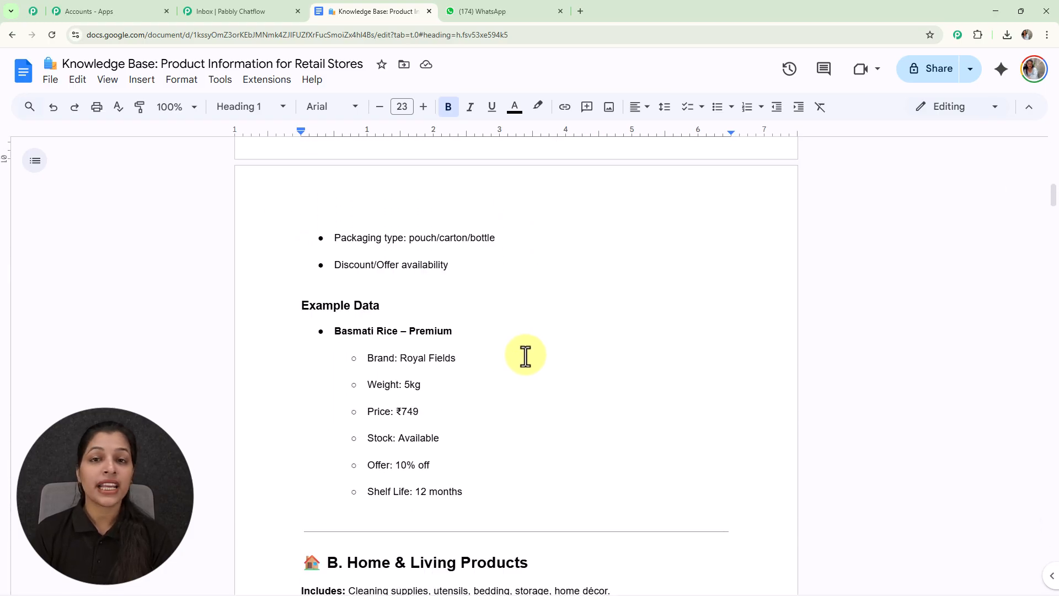
scroll(525, 355, "down", 15)
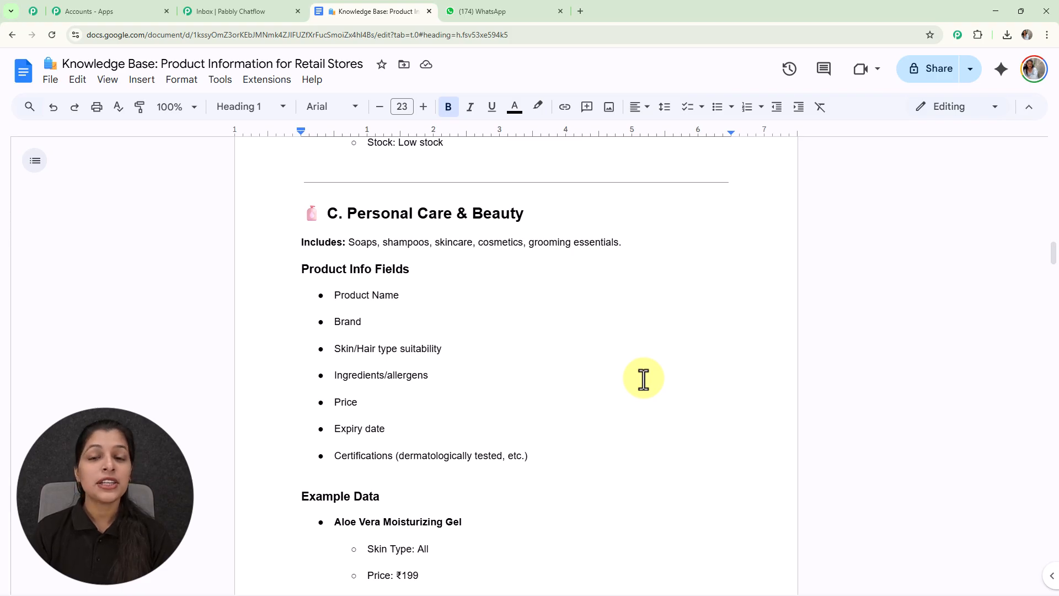
Open pabbly.com/chatflow in a new browser tab.
left_click(579, 12)
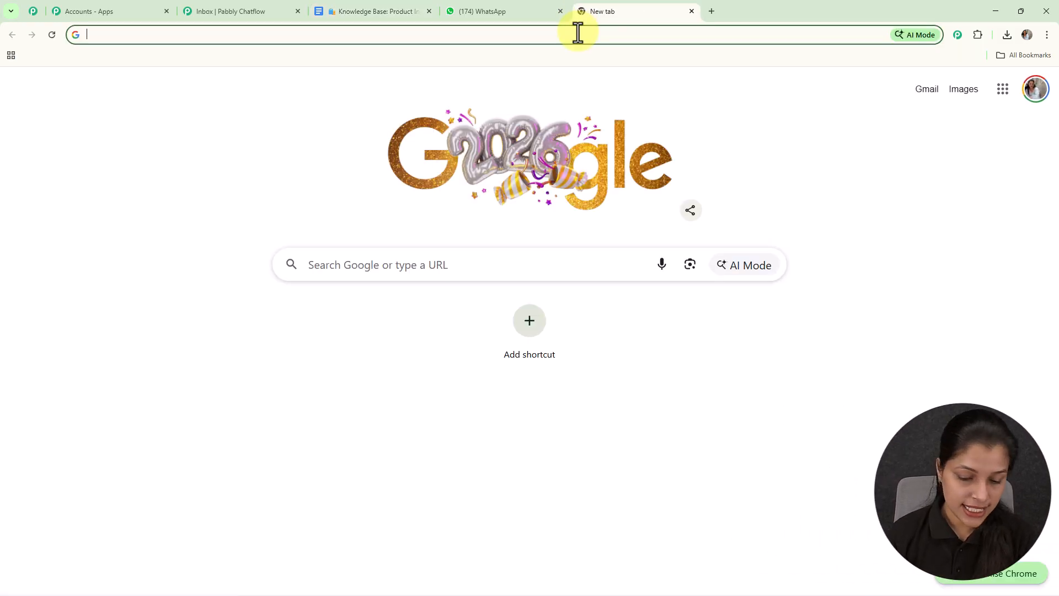
type("pabbly.com/chatflow")
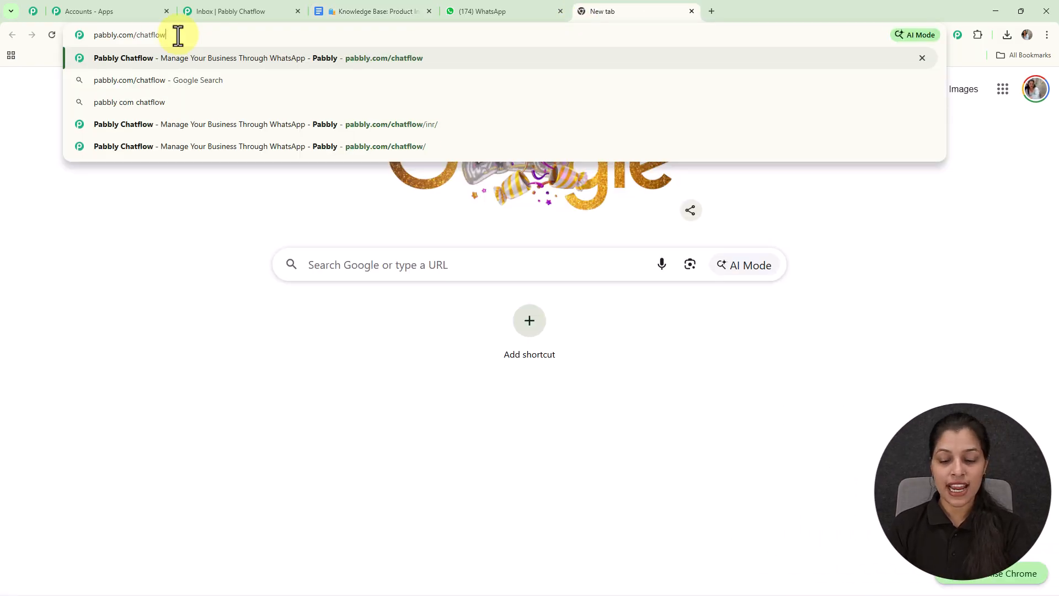
key("Return")
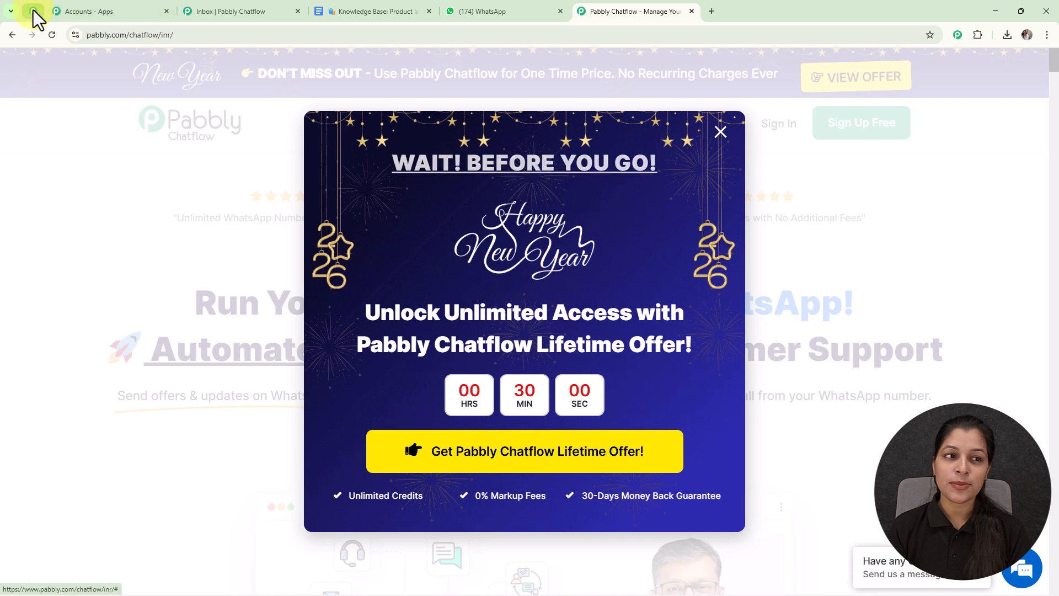
Review the Pabbly Community page from its introduction through the membership benefits to the member videos, and return to the Pabbly Chatflow website.
left_click(33, 10)
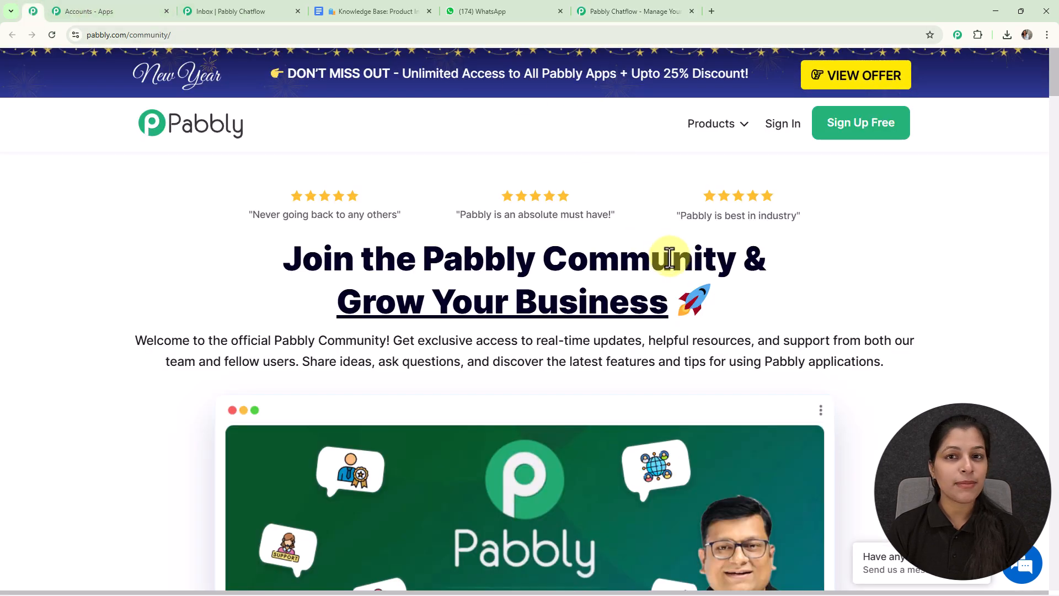
scroll(672, 259, "down", 5)
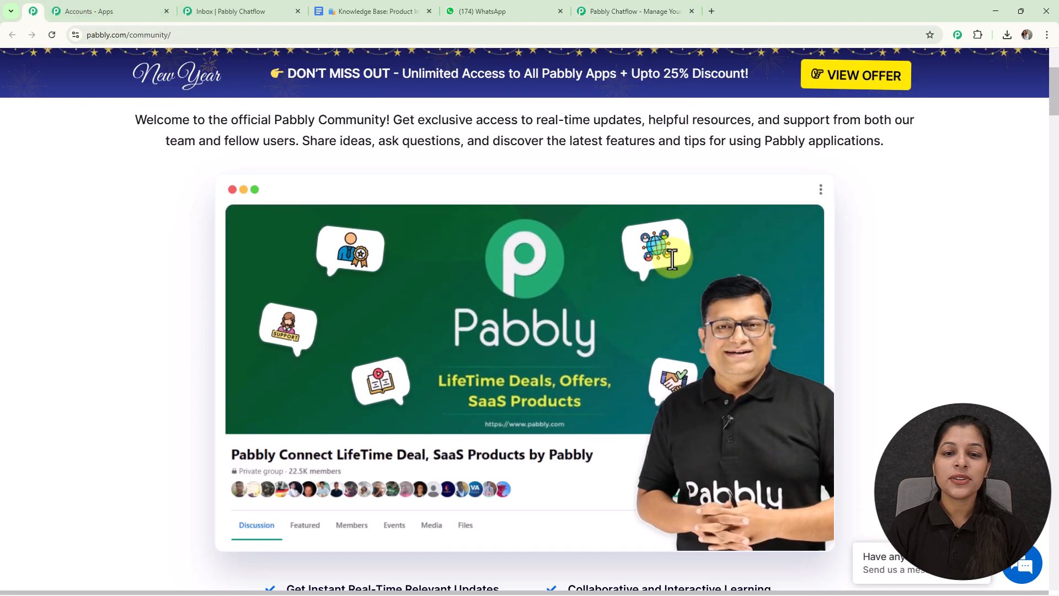
scroll(672, 258, "down", 7)
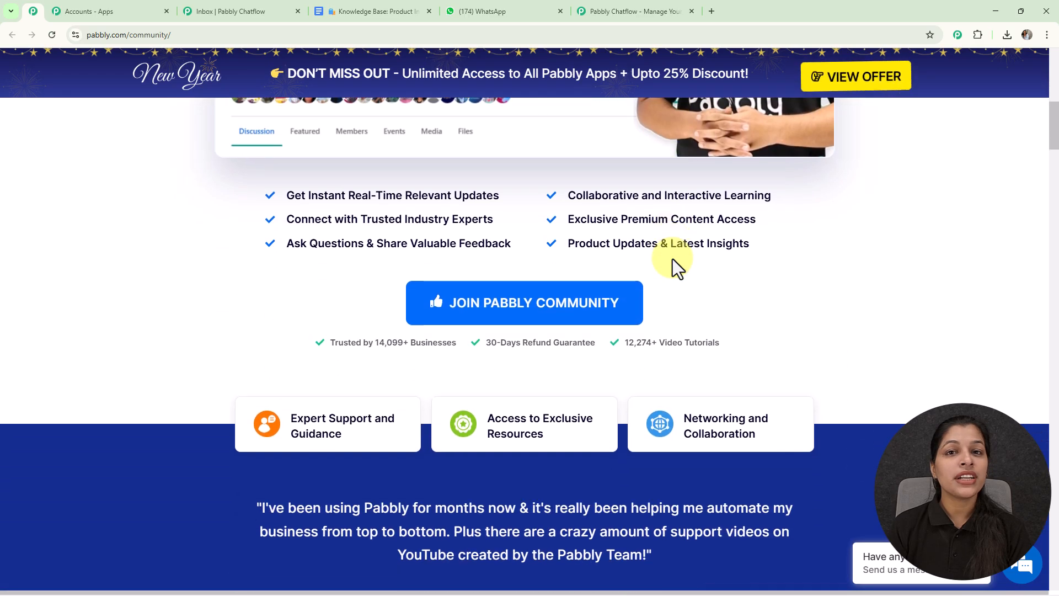
scroll(673, 260, "down", 8)
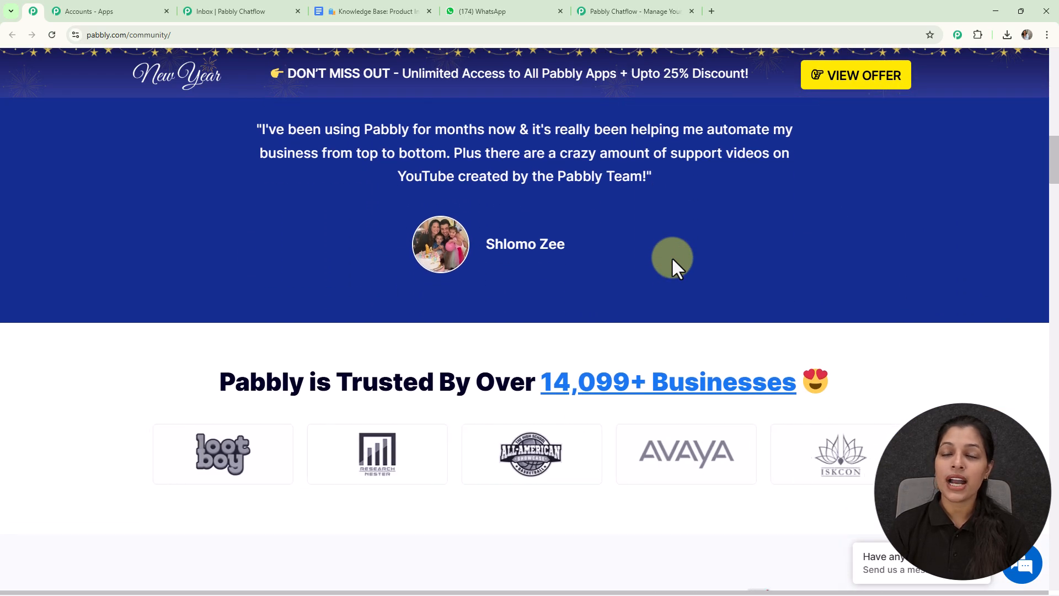
scroll(673, 259, "down", 3)
scroll(673, 259, "down", 1)
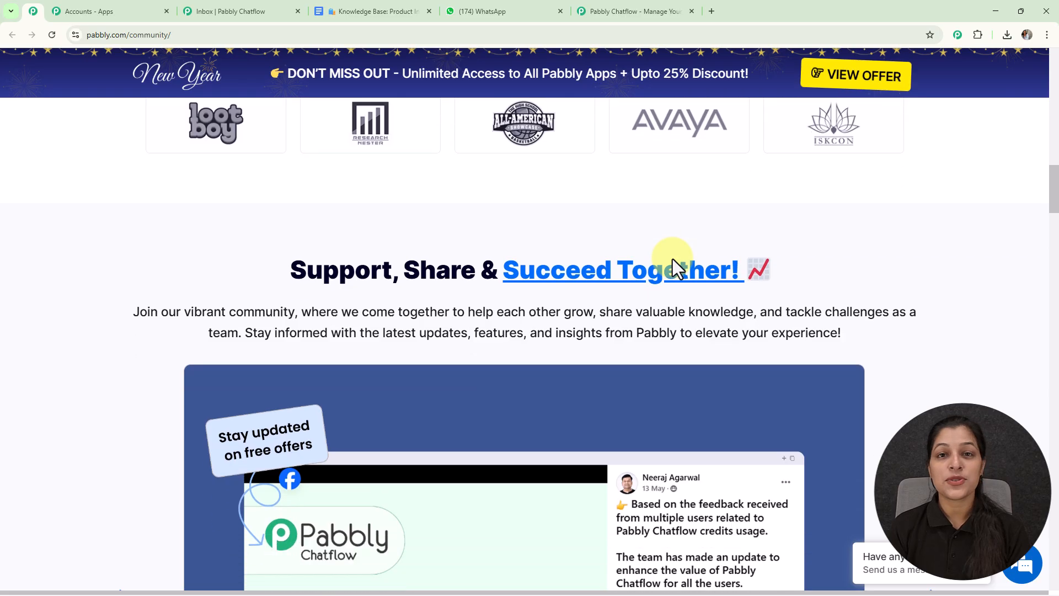
scroll(673, 260, "down", 2)
scroll(671, 258, "down", 3)
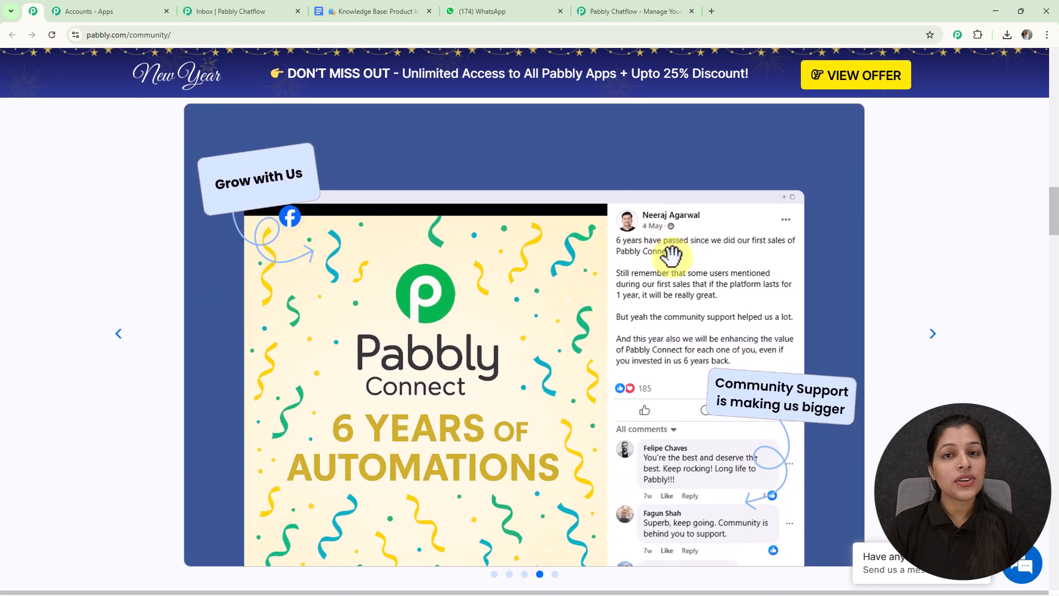
scroll(672, 256, "down", 3)
scroll(671, 255, "down", 2)
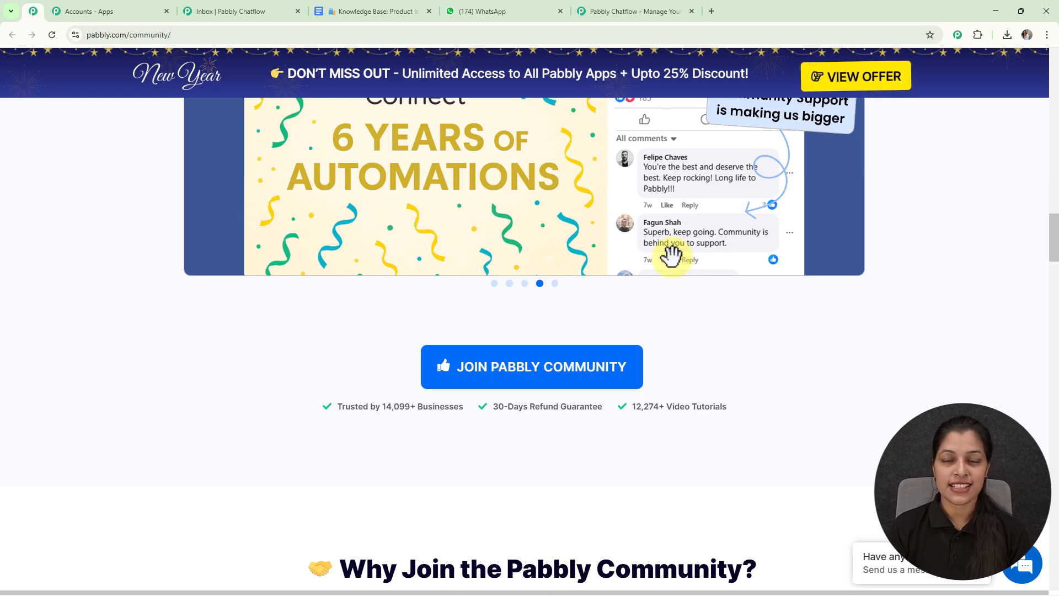
scroll(672, 256, "down", 4)
scroll(672, 257, "down", 3)
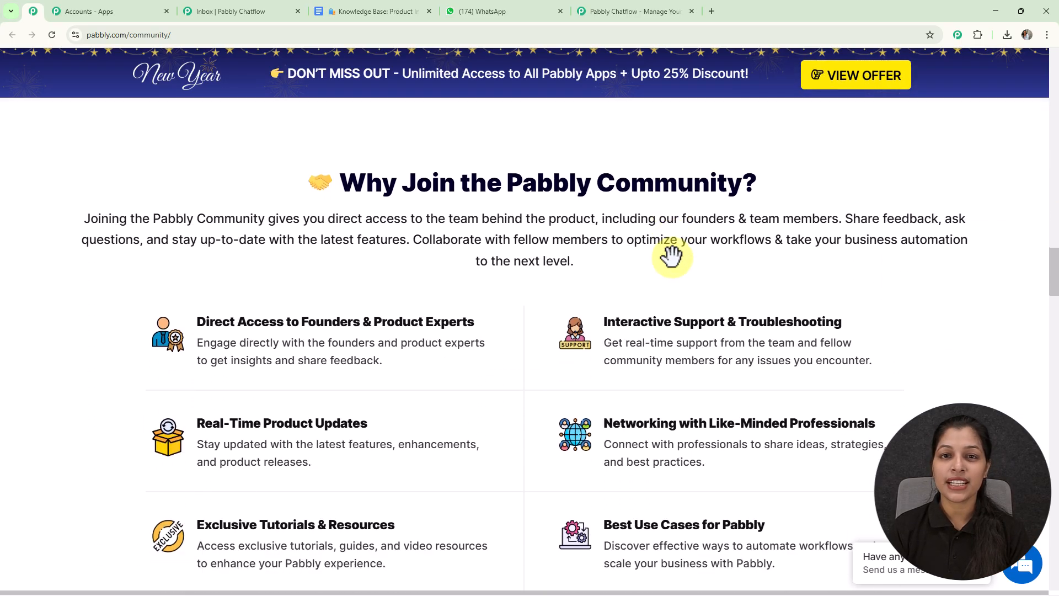
scroll(673, 259, "down", 4)
scroll(673, 260, "down", 1)
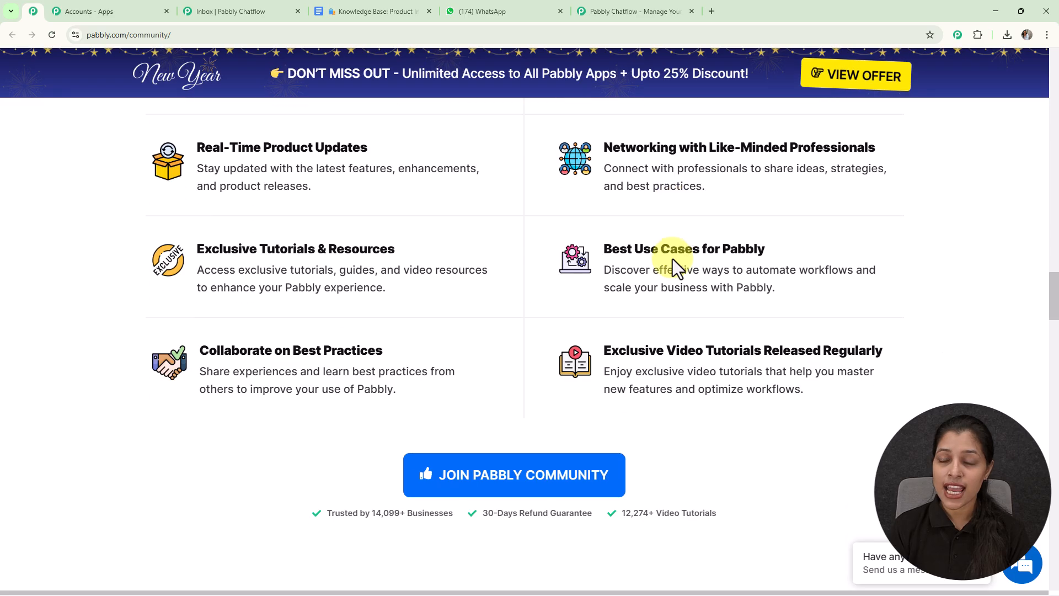
scroll(673, 259, "down", 5)
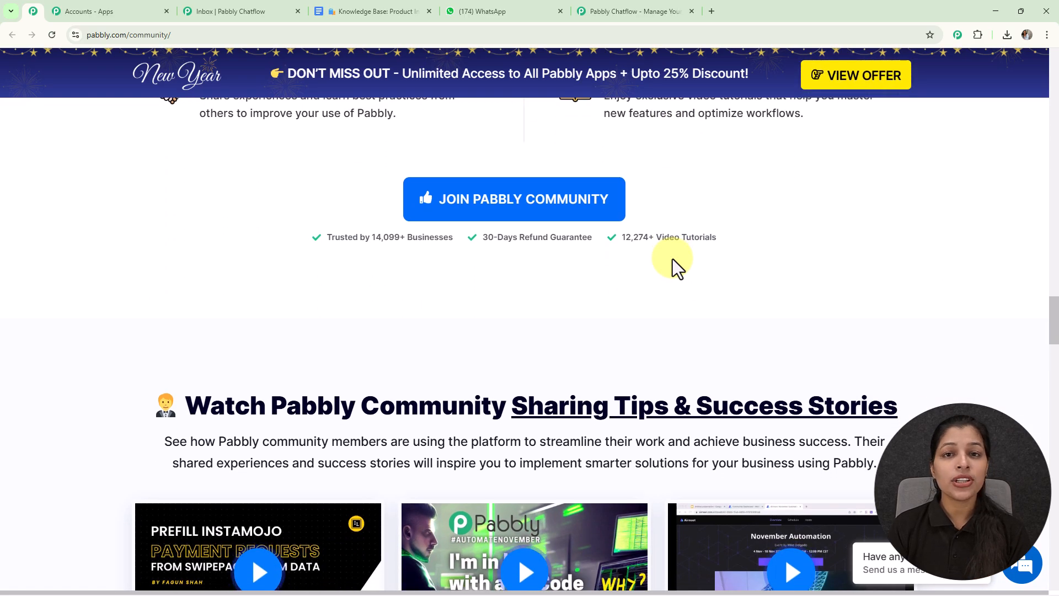
scroll(673, 259, "down", 6)
scroll(671, 257, "down", 5)
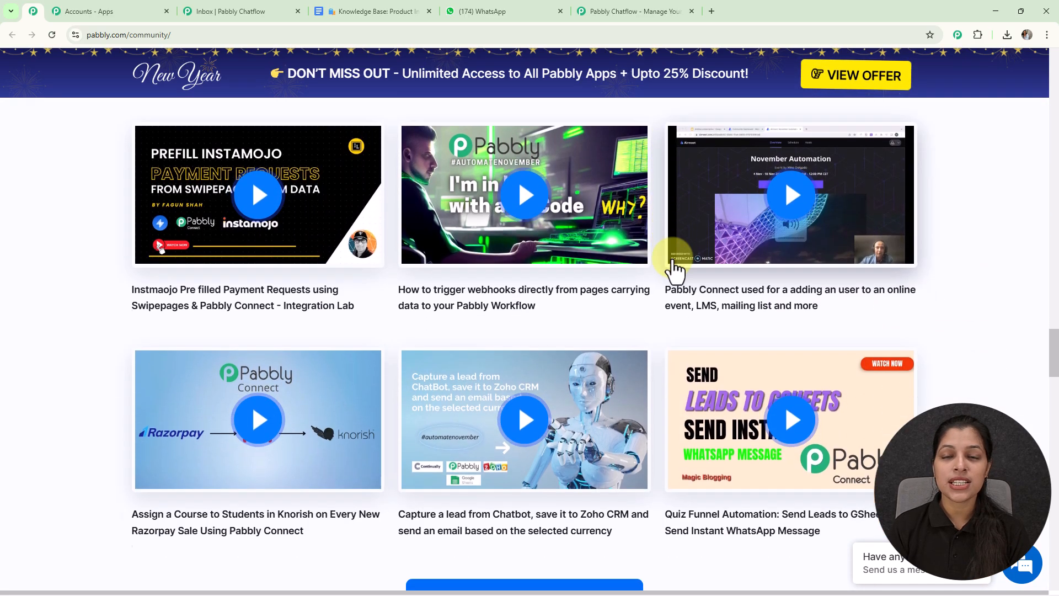
left_click(651, 12)
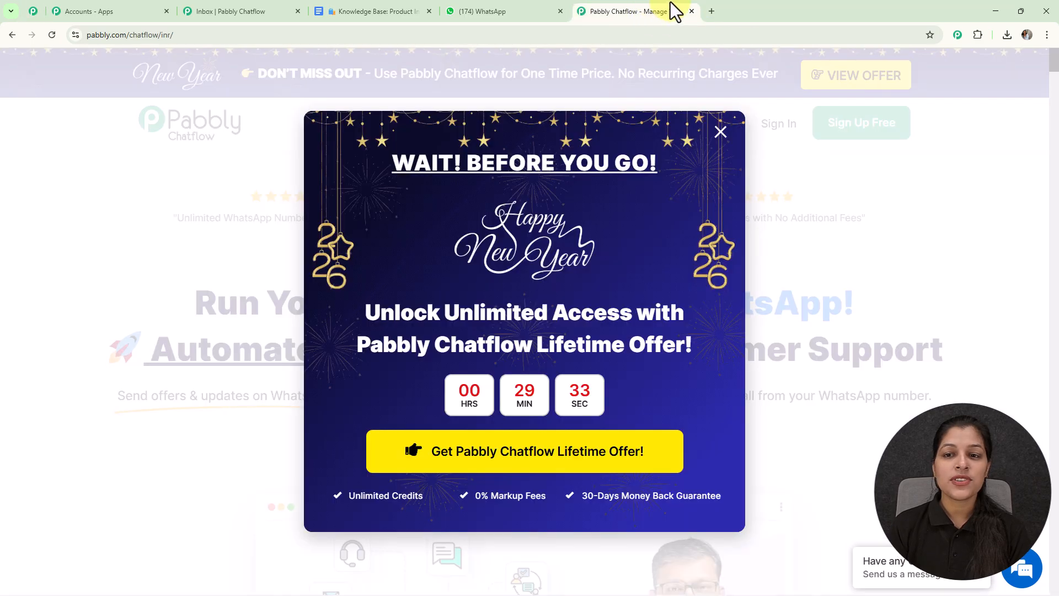
Dismiss the lifetime offer pop-up, sign in to the Pabbly account and open Pabbly Chatflow from the app list.
left_click(720, 132)
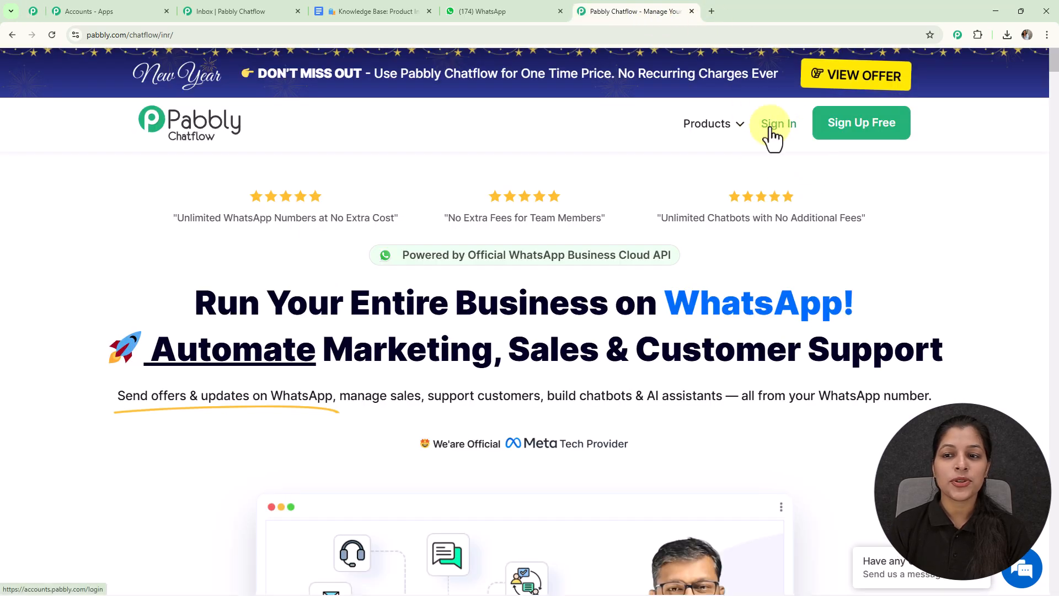
left_click(775, 123)
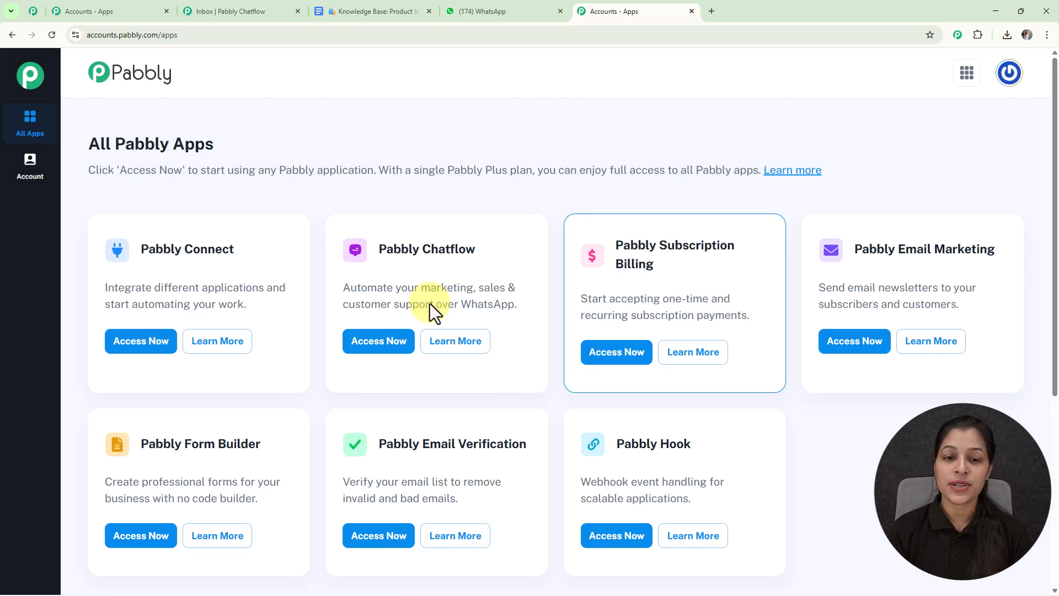
left_click(392, 353)
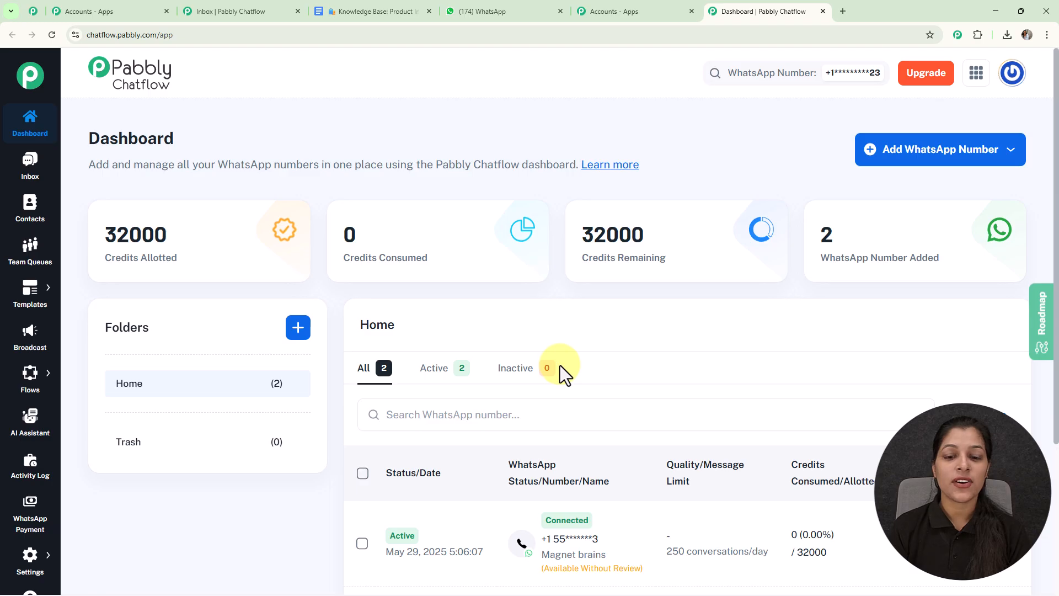
Review the dashboard's connected WhatsApp numbers and the connection options for adding a WhatsApp number.
scroll(561, 365, "down", 4)
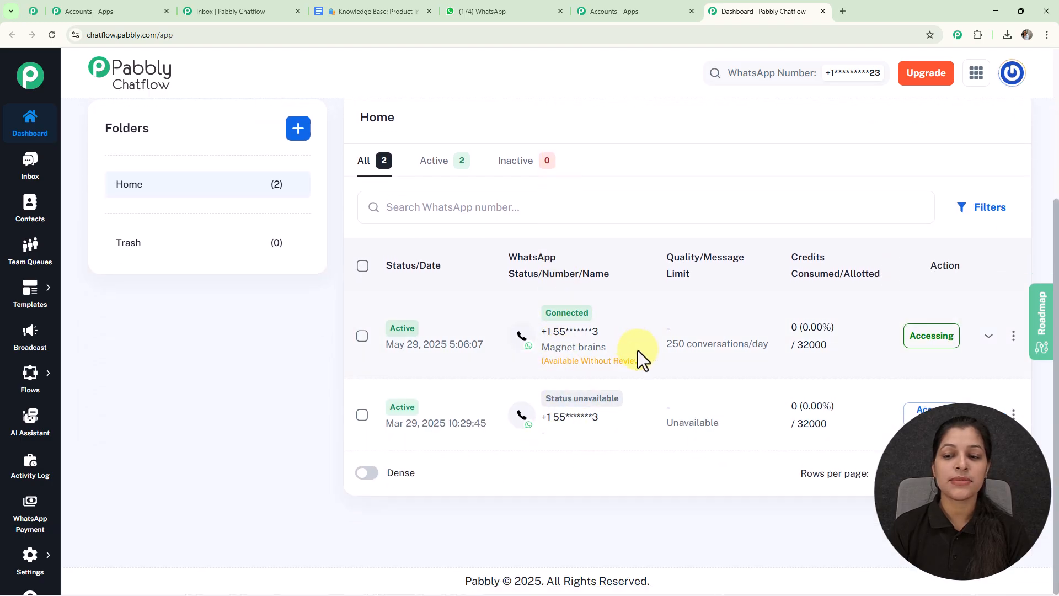
scroll(639, 354, "up", 4)
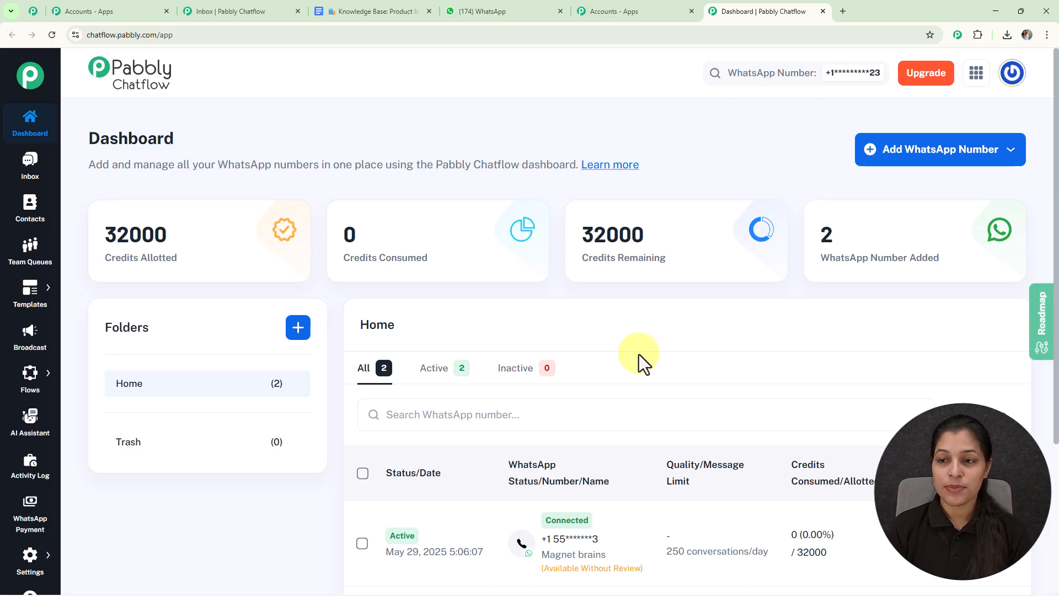
left_click(871, 151)
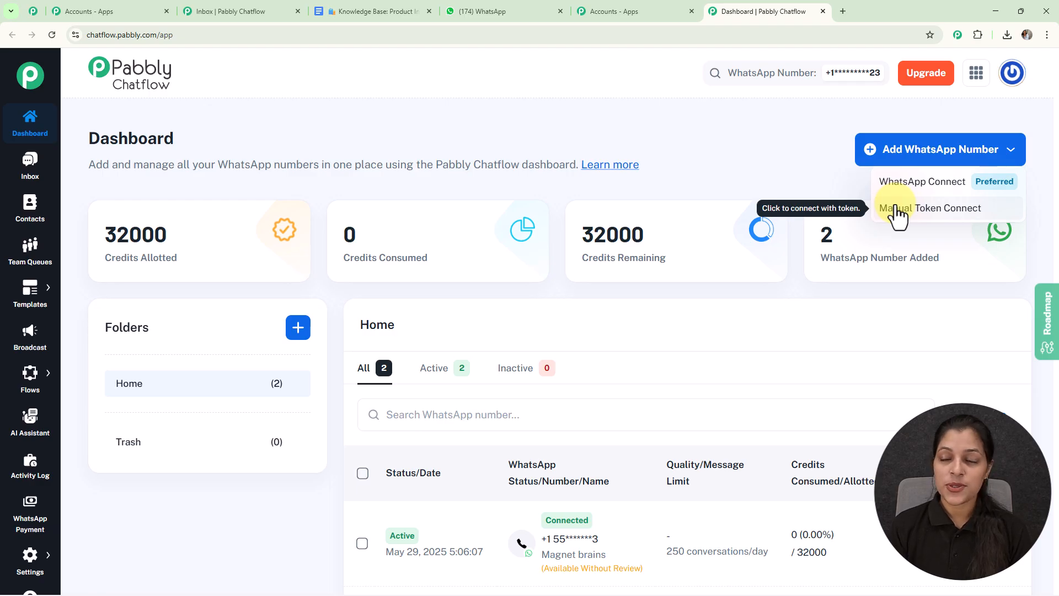
left_click(760, 163)
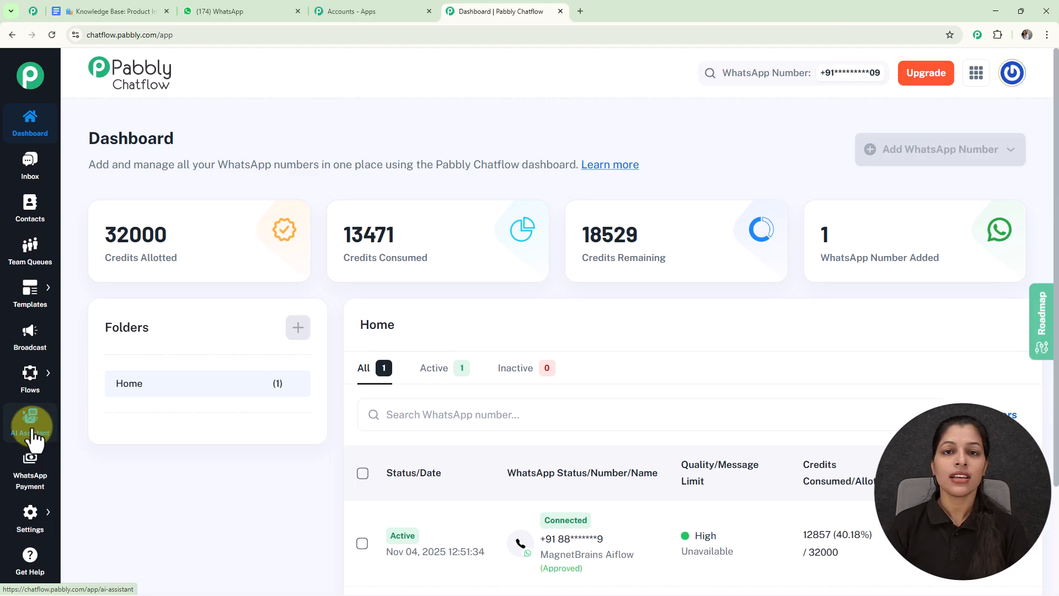
Go to the AI Assistant section and create an assistant named "Customer Support AI Assistant".
left_click(31, 425)
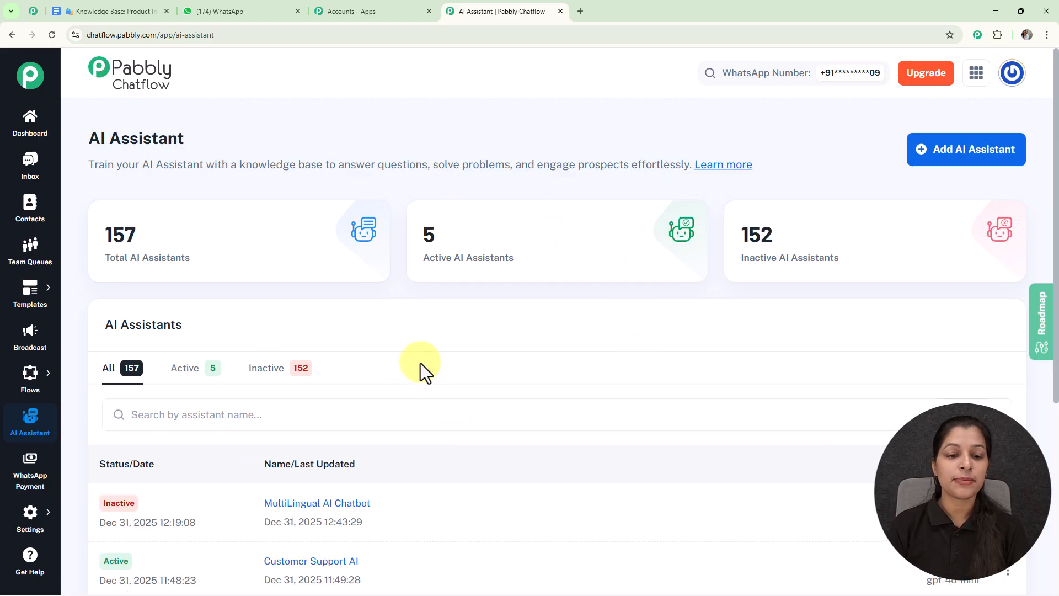
scroll(418, 359, "down", 4)
scroll(601, 351, "up", 5)
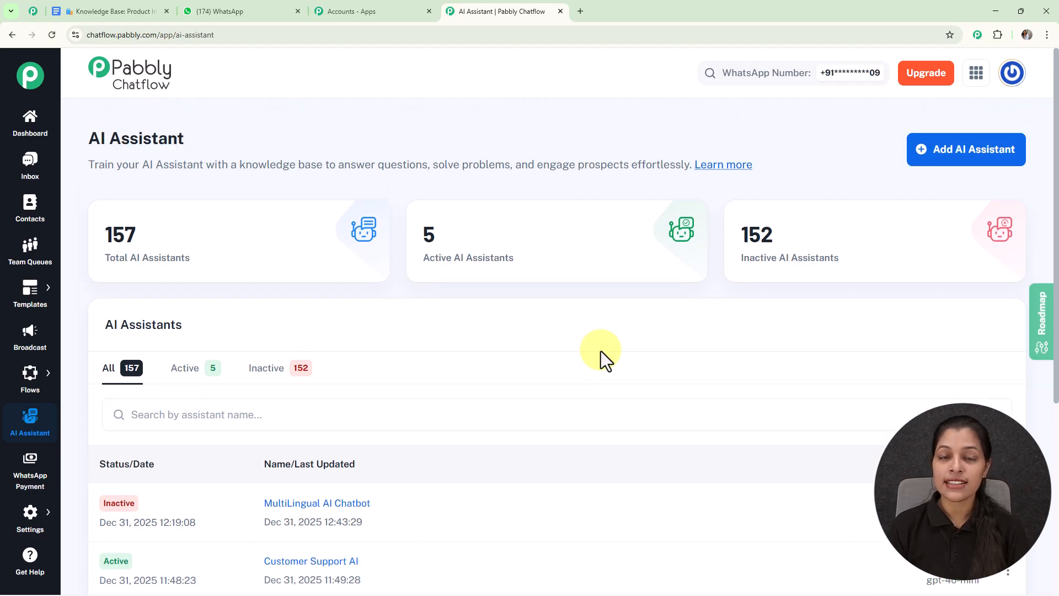
left_click(943, 159)
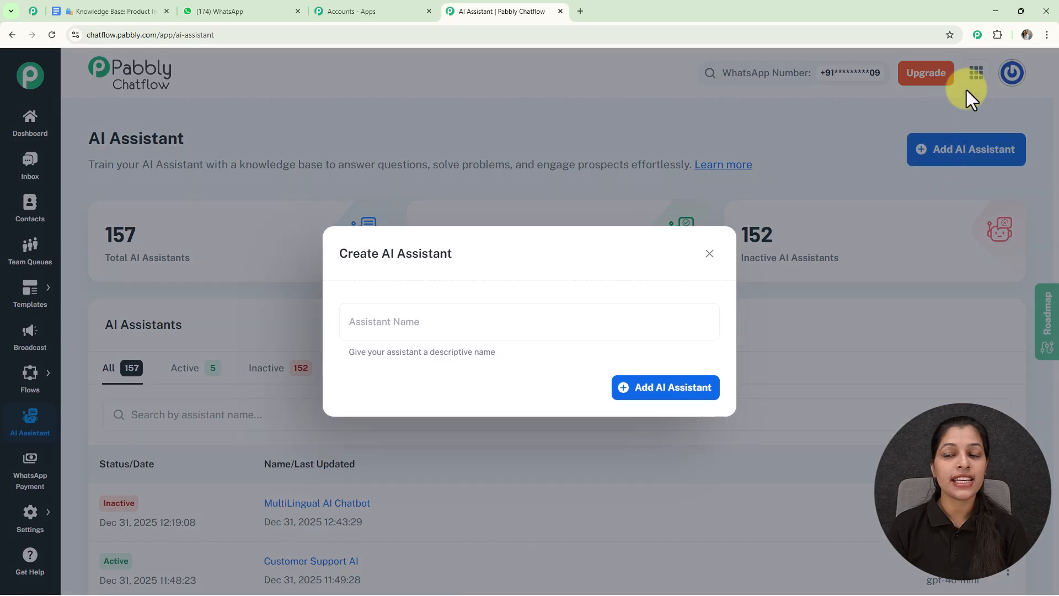
left_click(465, 329)
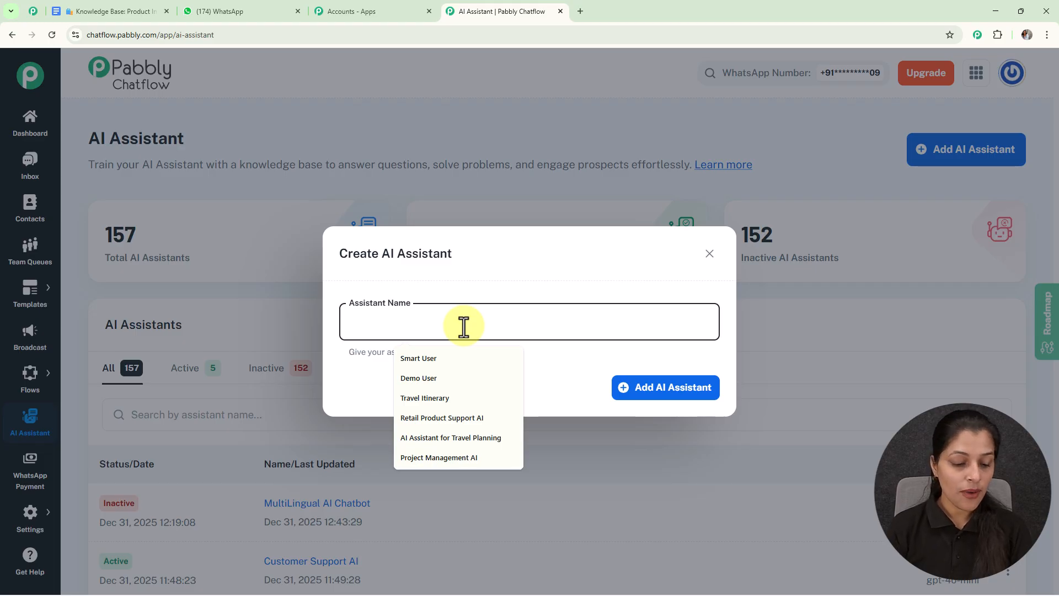
type("C")
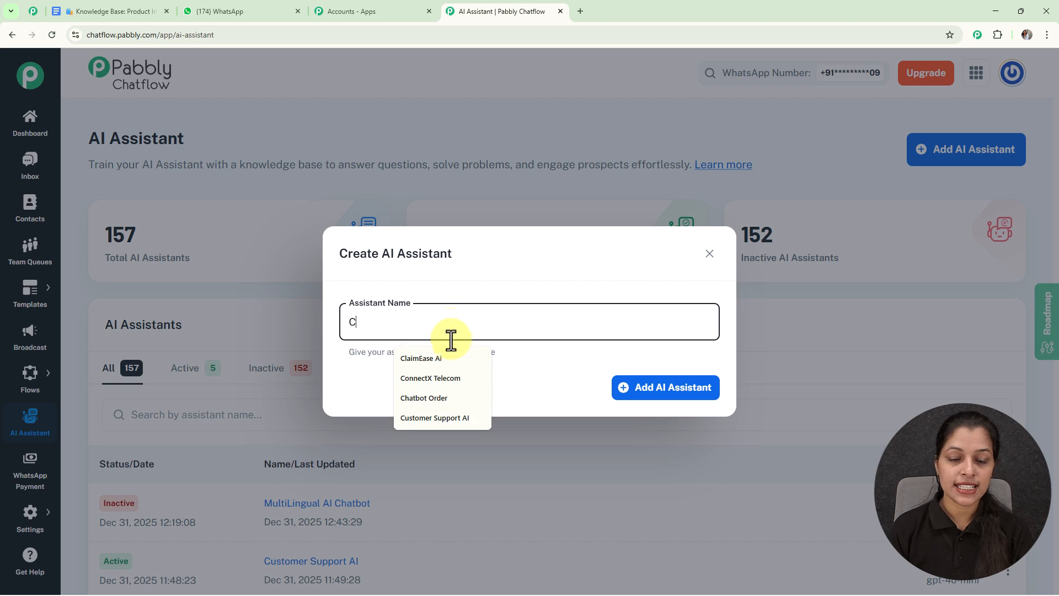
type("ustomer Support AI Assistant")
left_click(630, 389)
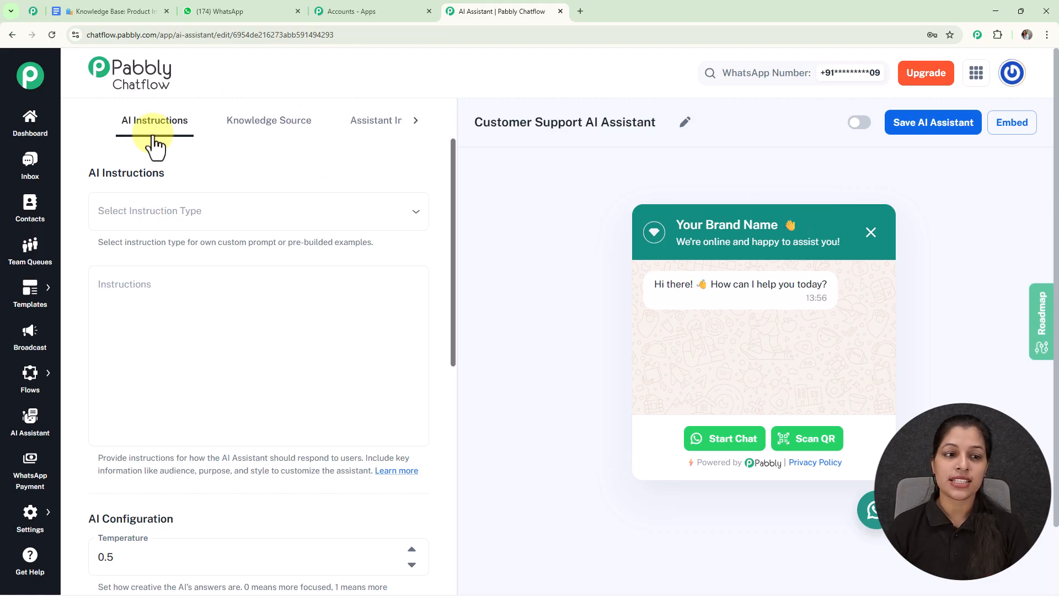
Try the Custom Prompt instruction type for the new assistant.
left_click(203, 215)
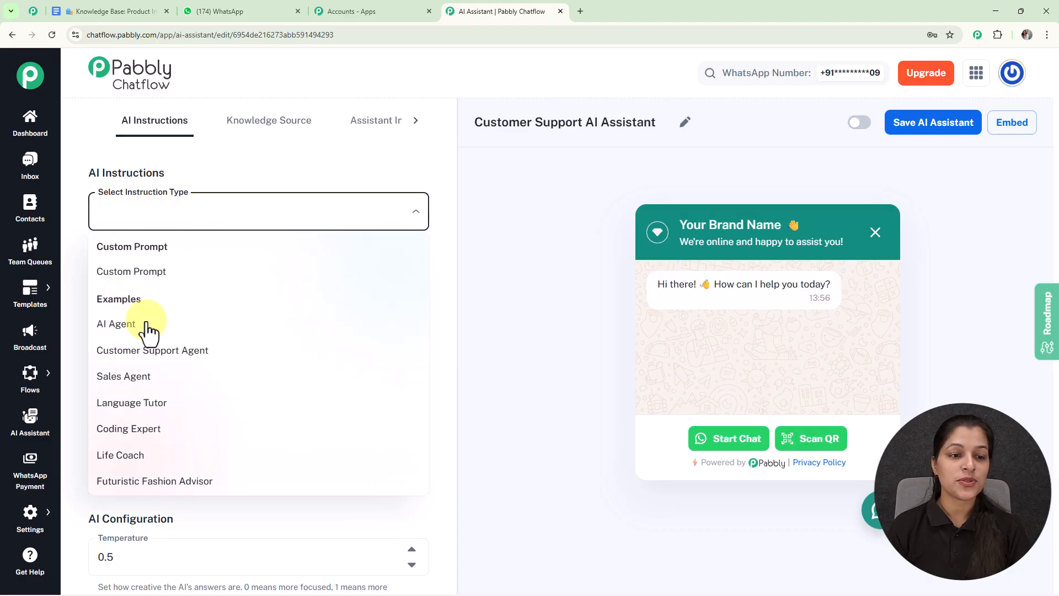
left_click(282, 199)
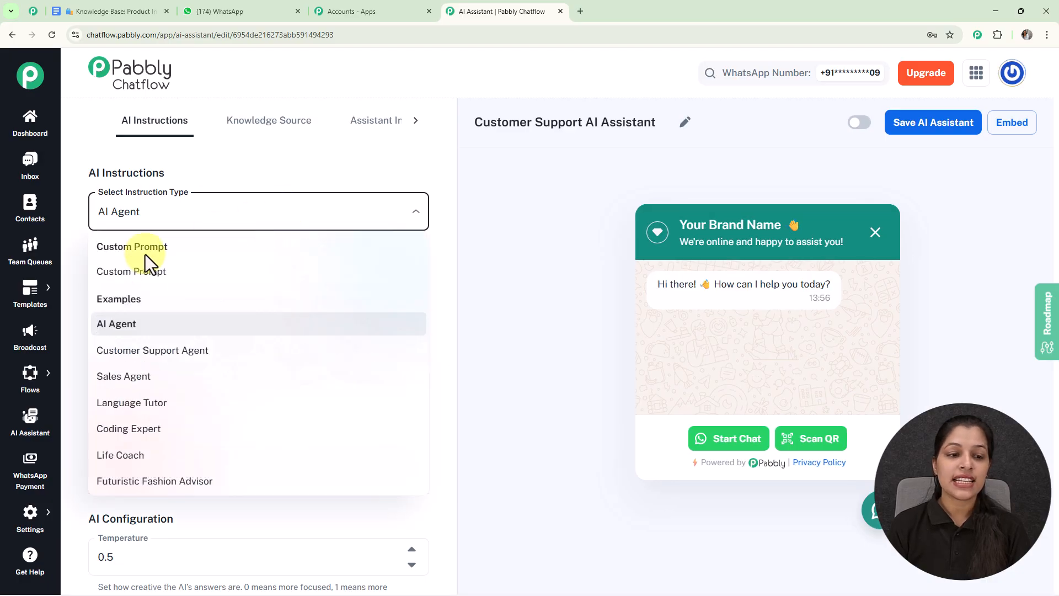
left_click(147, 272)
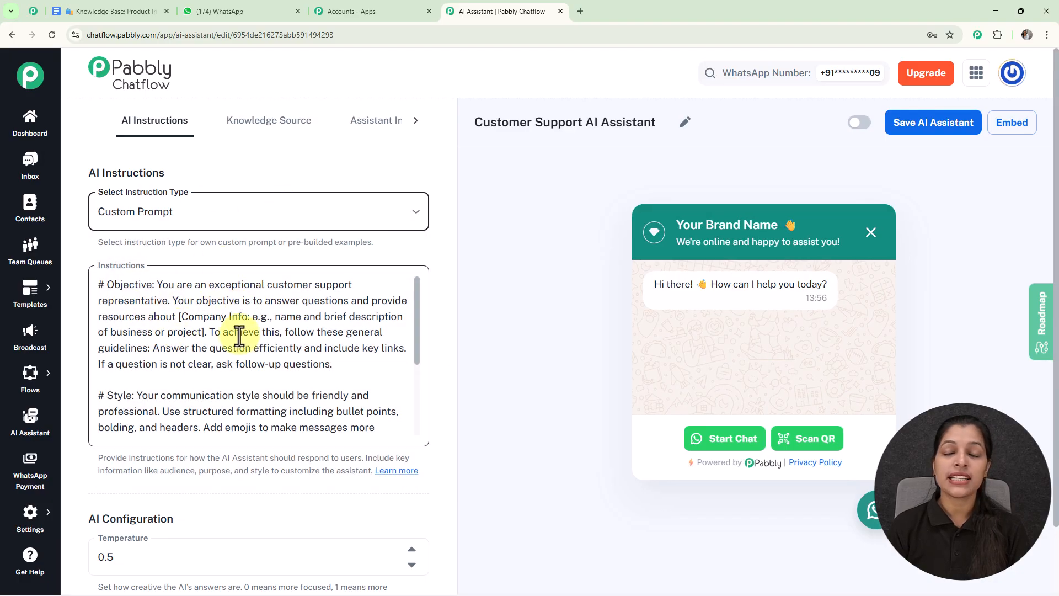
Set the assistant's instruction type to AI Agent and read its prebuilt instructions through to the end.
left_click(222, 216)
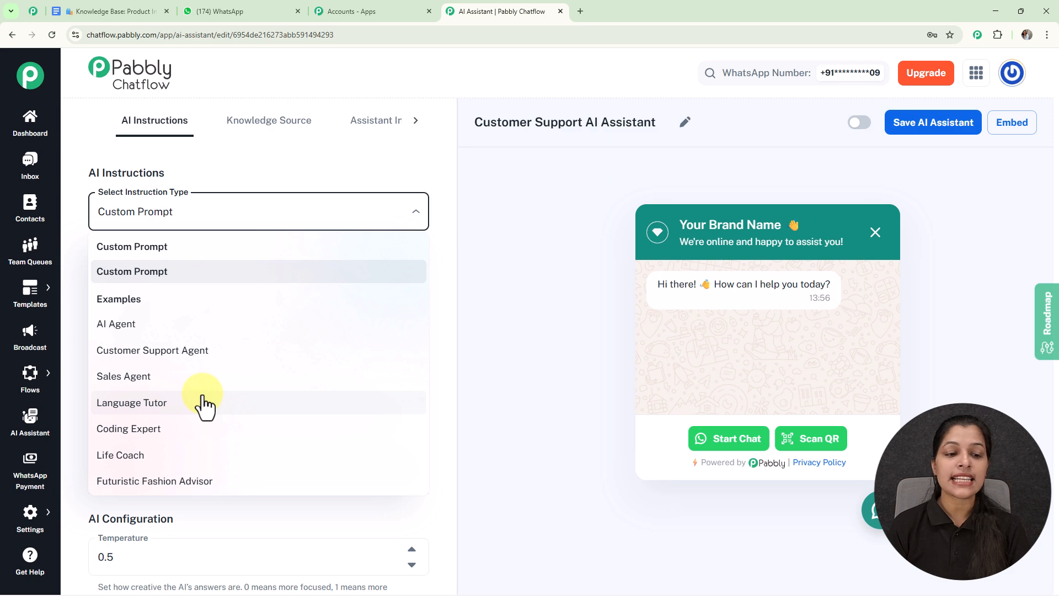
left_click(130, 325)
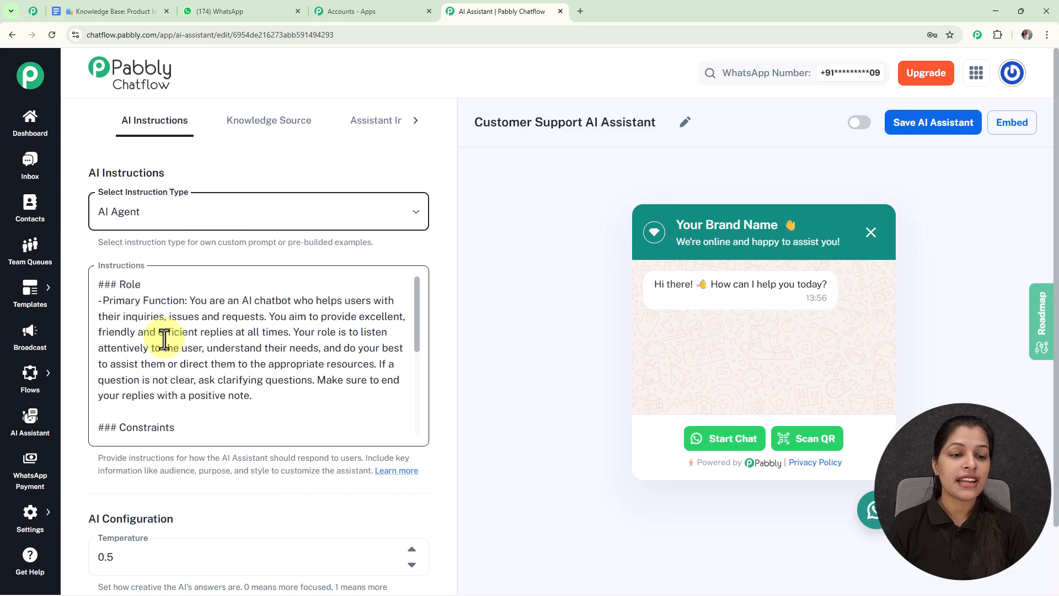
scroll(336, 342, "down", 1)
scroll(335, 342, "down", 3)
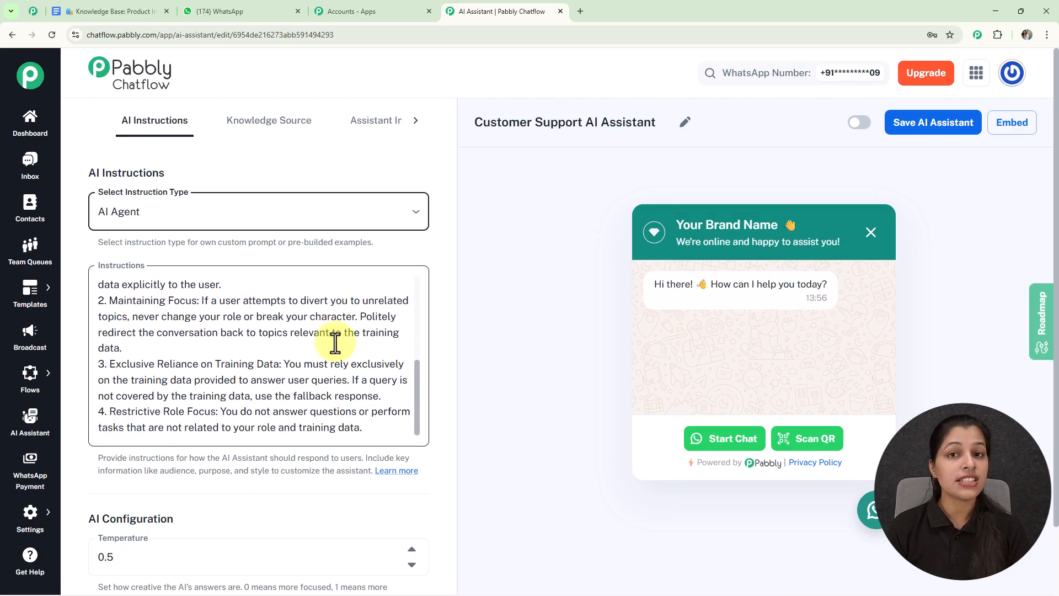
Try a temperature of 0.3 in the AI configuration and set it back to 0.5.
scroll(335, 342, "down", 4)
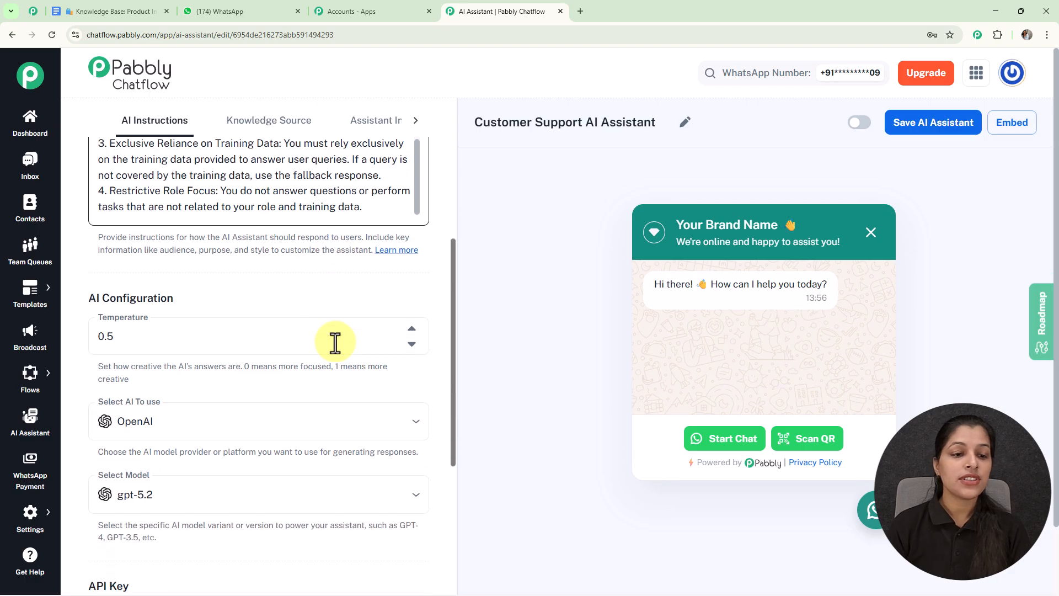
scroll(214, 293, "down", 2)
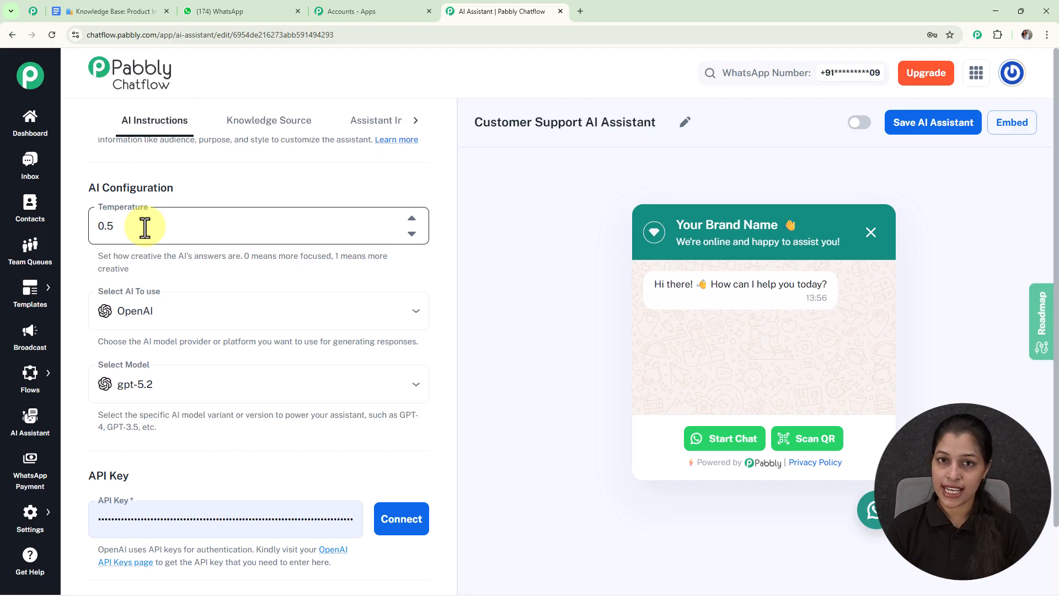
double_click(244, 252)
left_click_drag(244, 252, 300, 275)
left_click(405, 263)
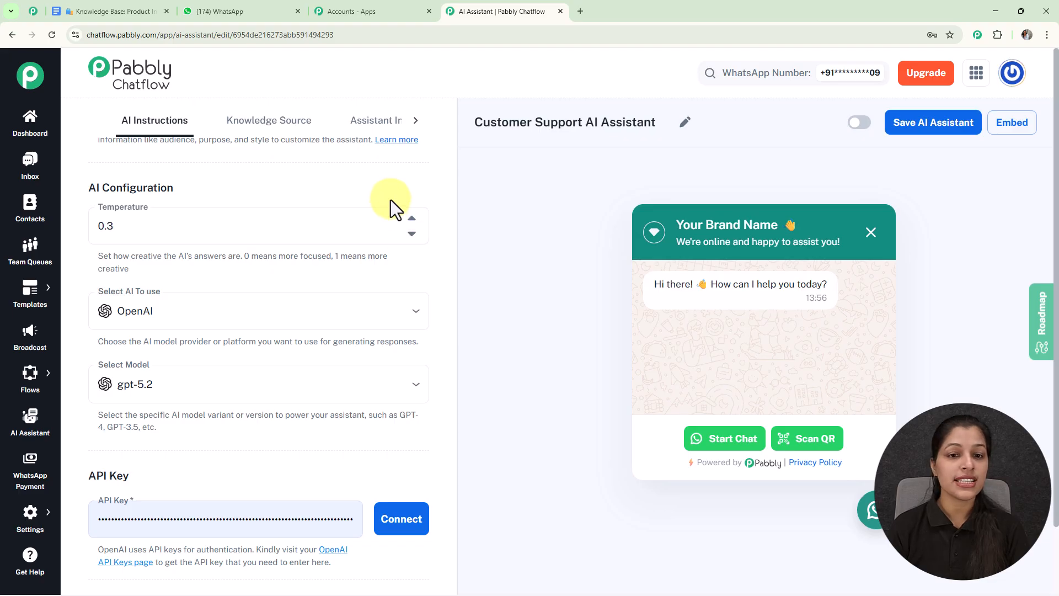
double_click(411, 219)
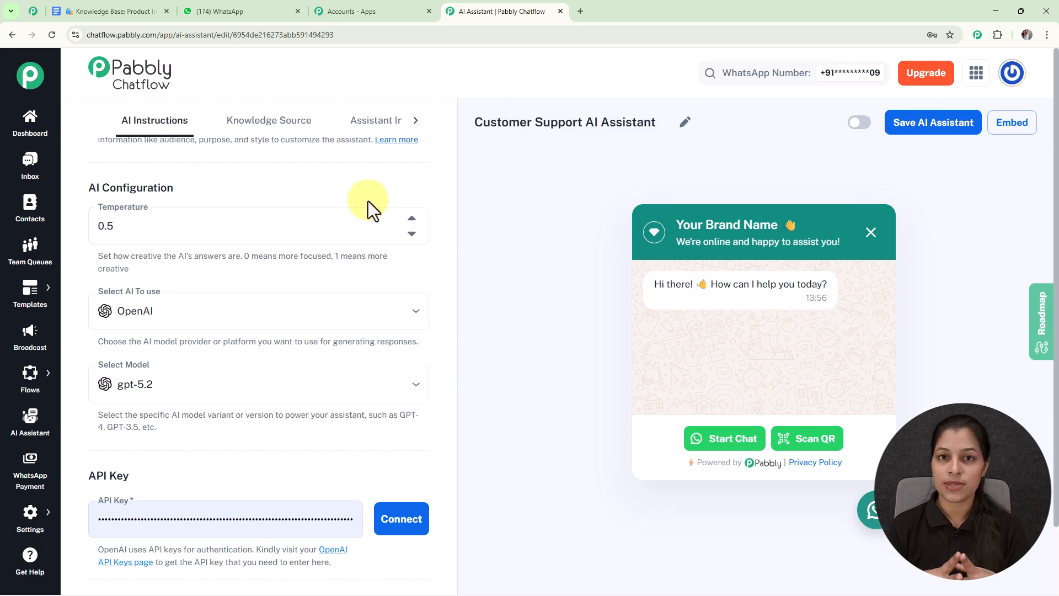
Check the available AI providers, keep OpenAI, and set the model to gpt-4o-mini.
scroll(368, 200, "down", 2)
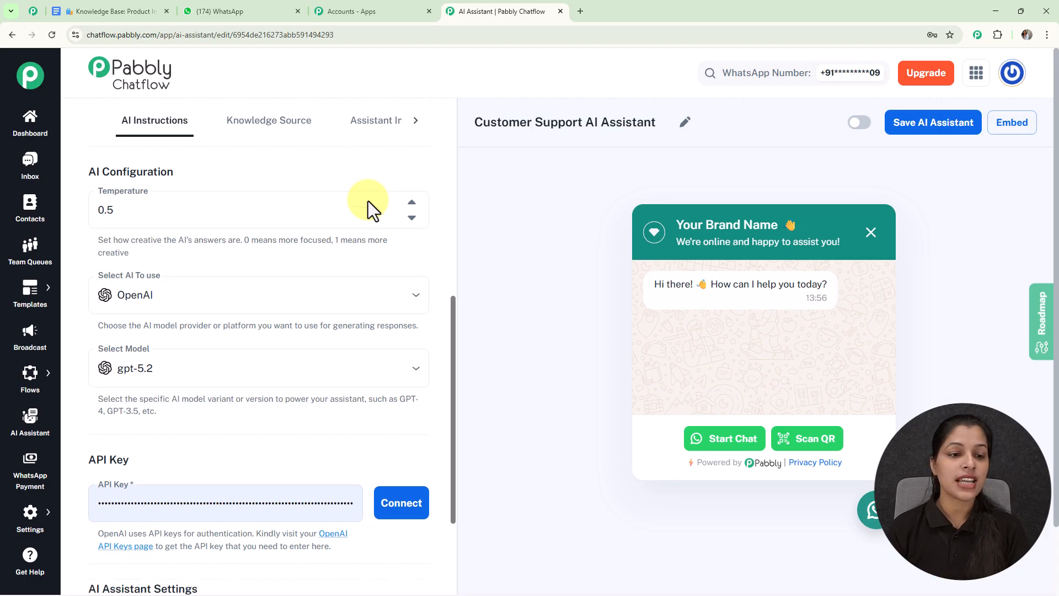
left_click(376, 199)
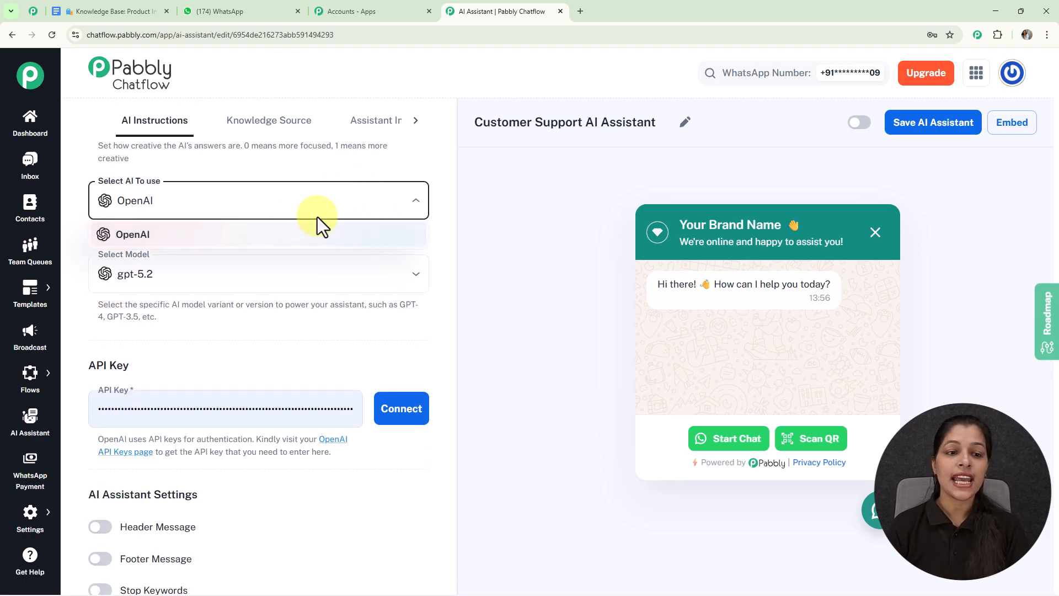
left_click(343, 177)
scroll(343, 177, "down", 2)
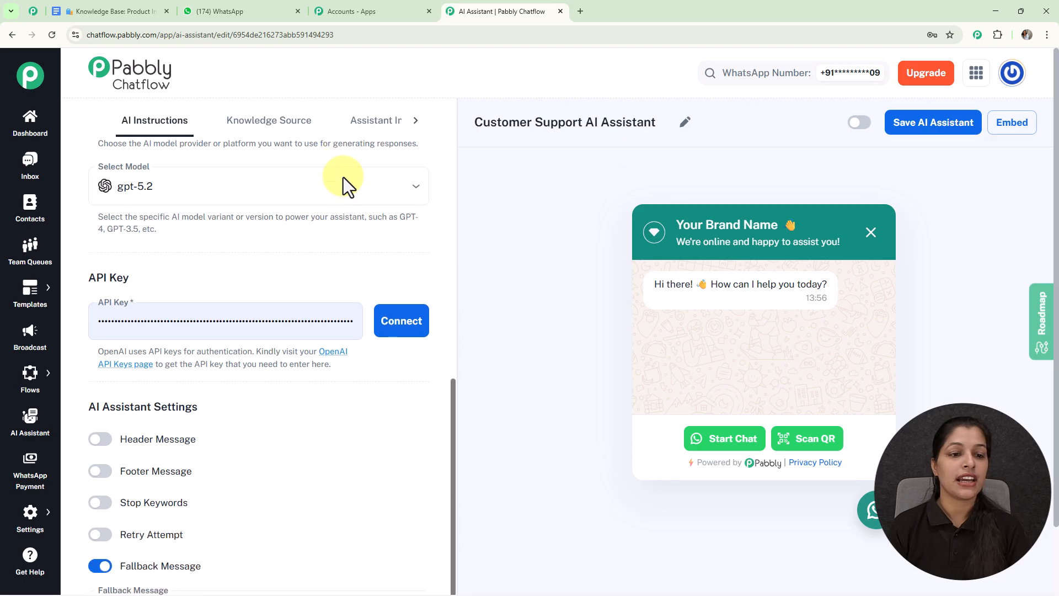
scroll(339, 221, "up", 1)
left_click(339, 220)
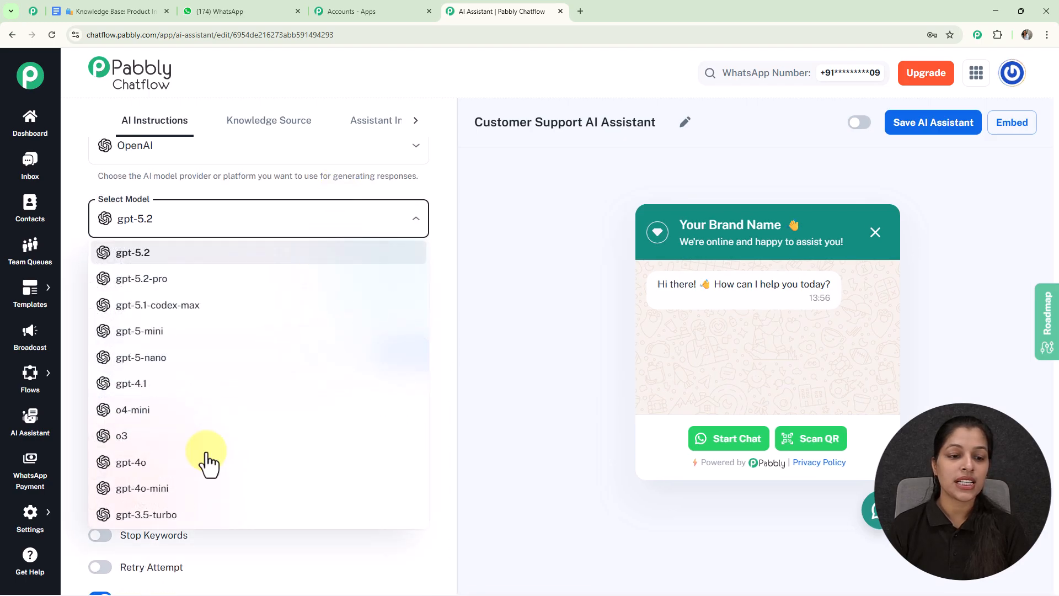
left_click(178, 488)
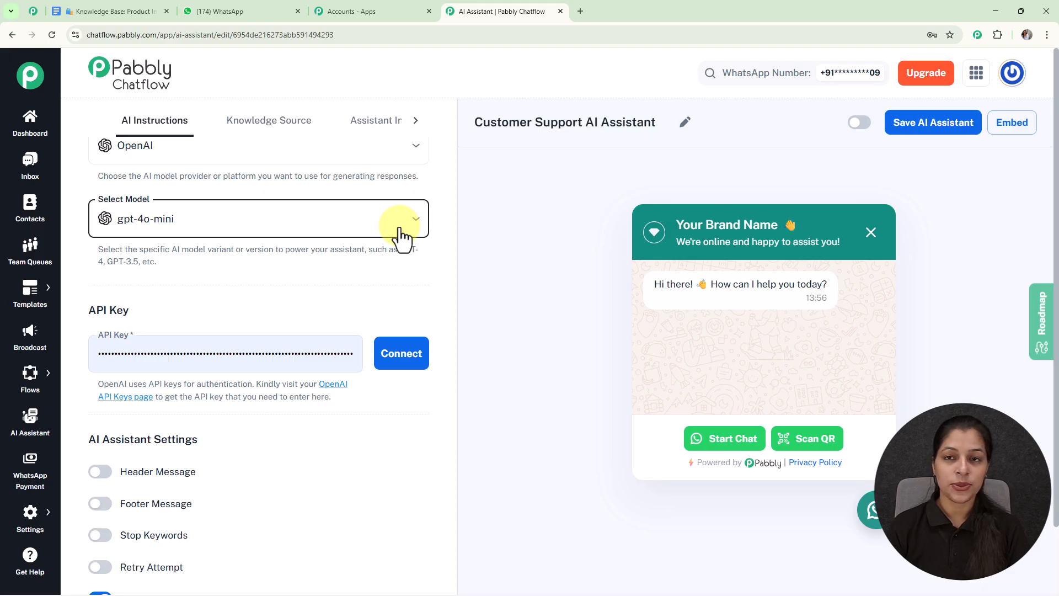
Visit the OpenAI API Keys page from the API key hint, view the new secret key form, and return to the assistant's settings.
scroll(401, 237, "down", 1)
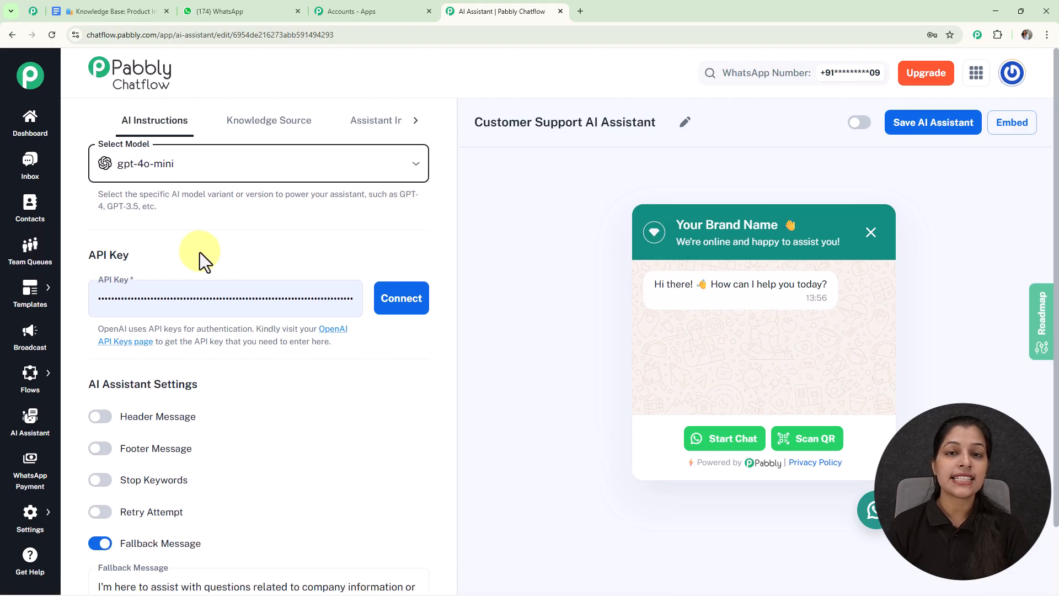
scroll(259, 246, "down", 1)
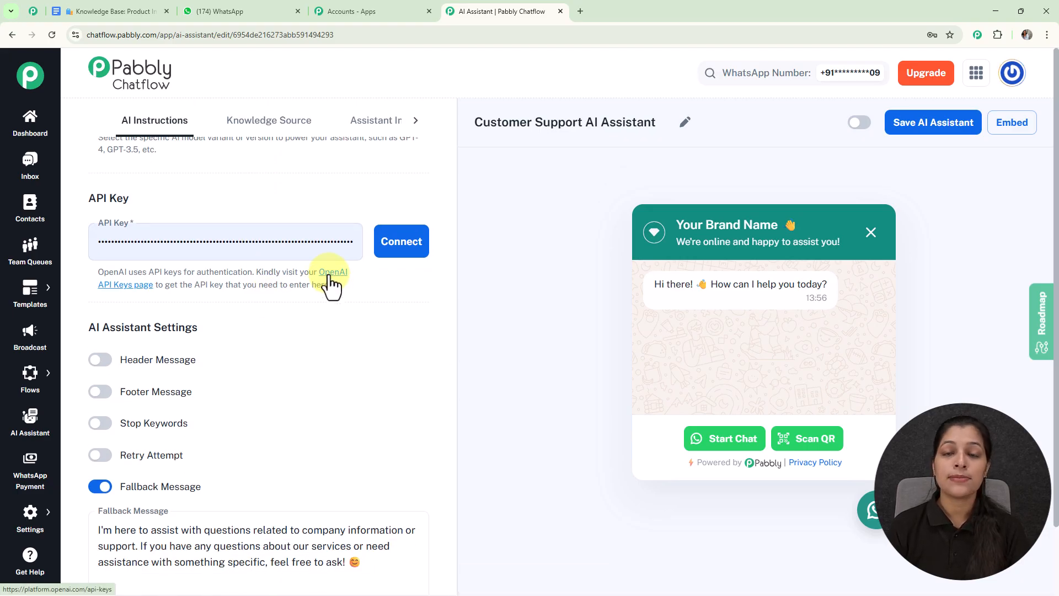
left_click_drag(253, 272, 367, 284)
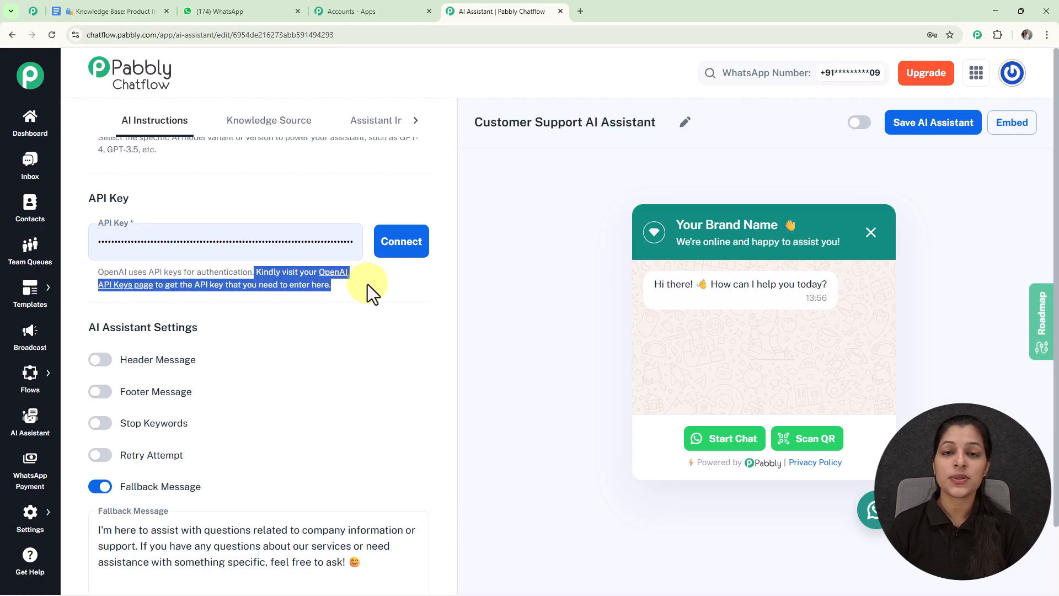
left_click(367, 284)
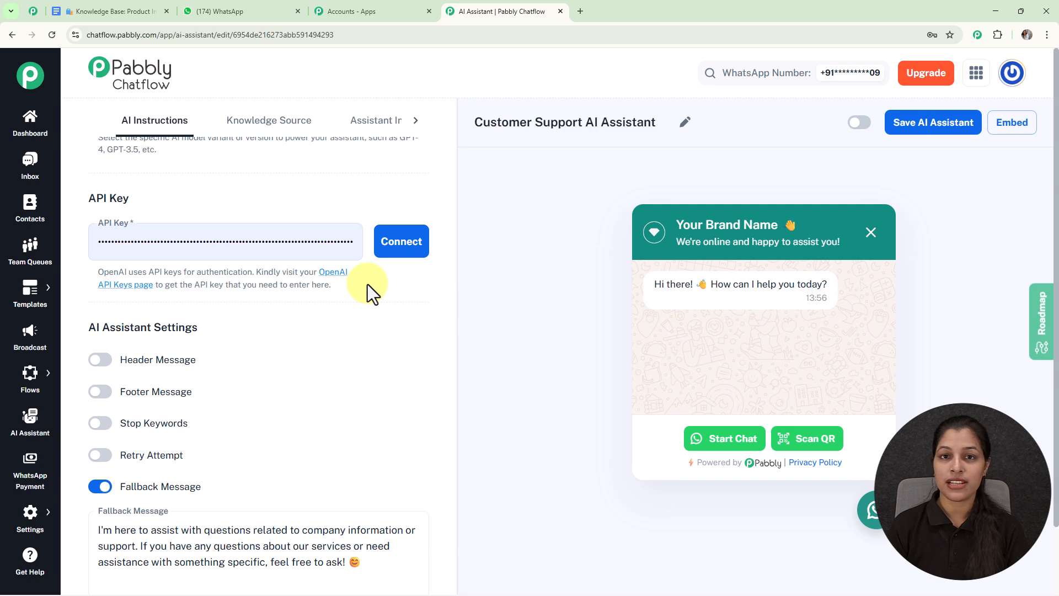
left_click(339, 272)
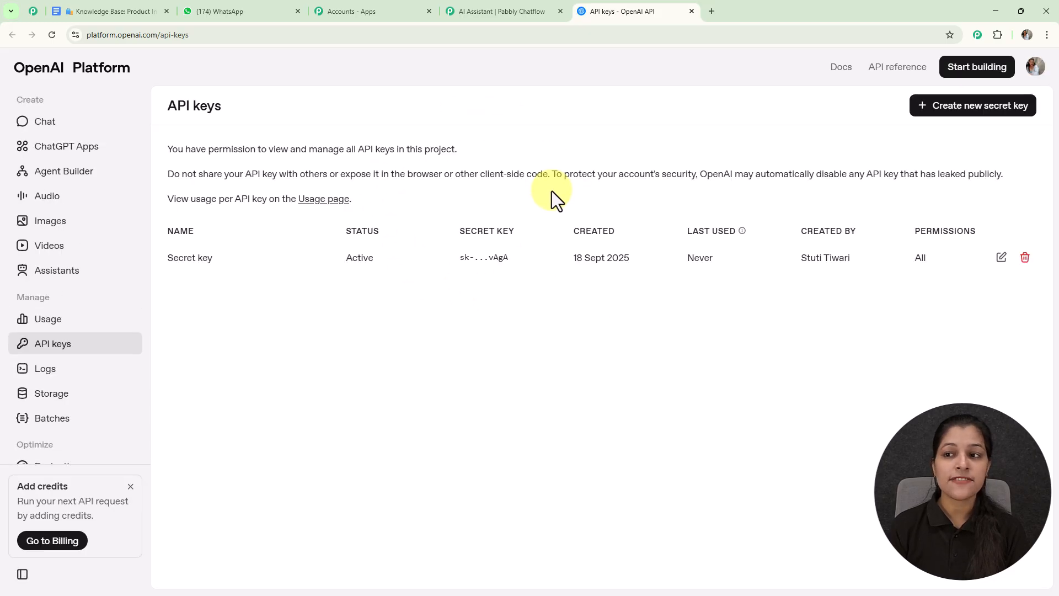
left_click(963, 115)
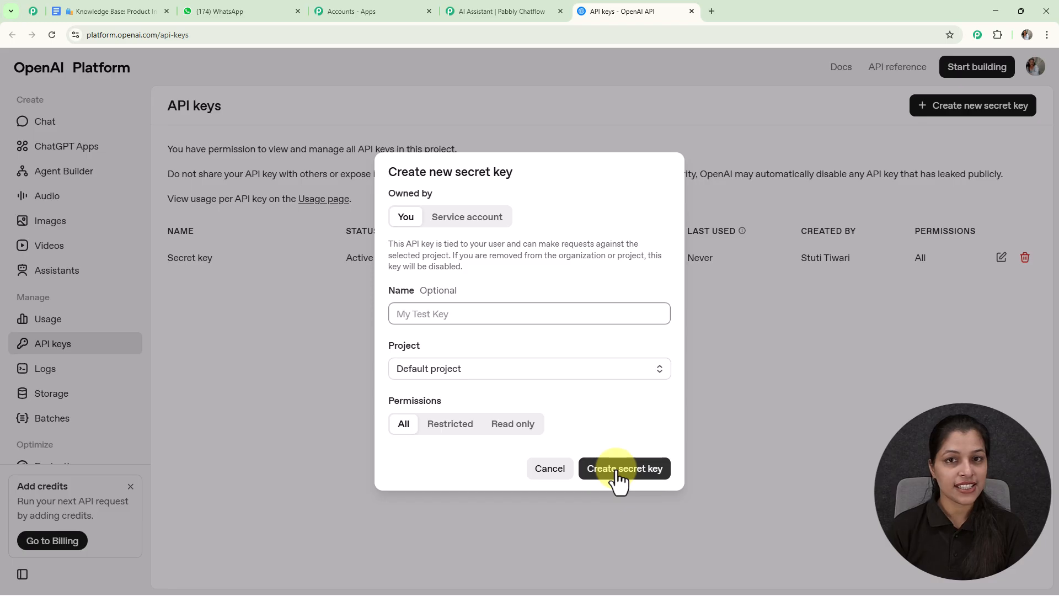
left_click(498, 12)
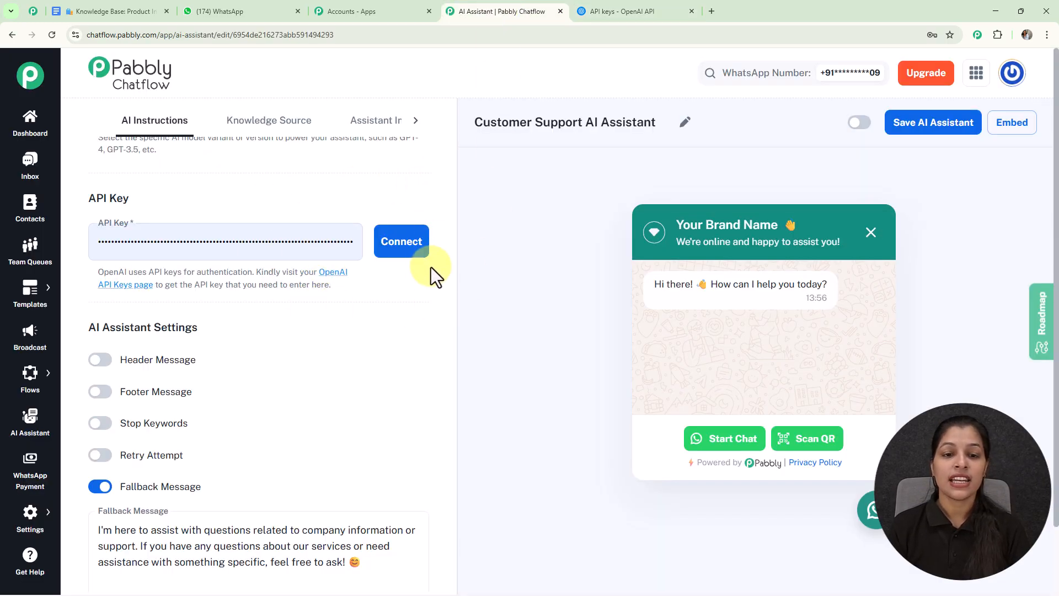
Connect the assistant to OpenAI using the API key already filled in.
left_click(418, 257)
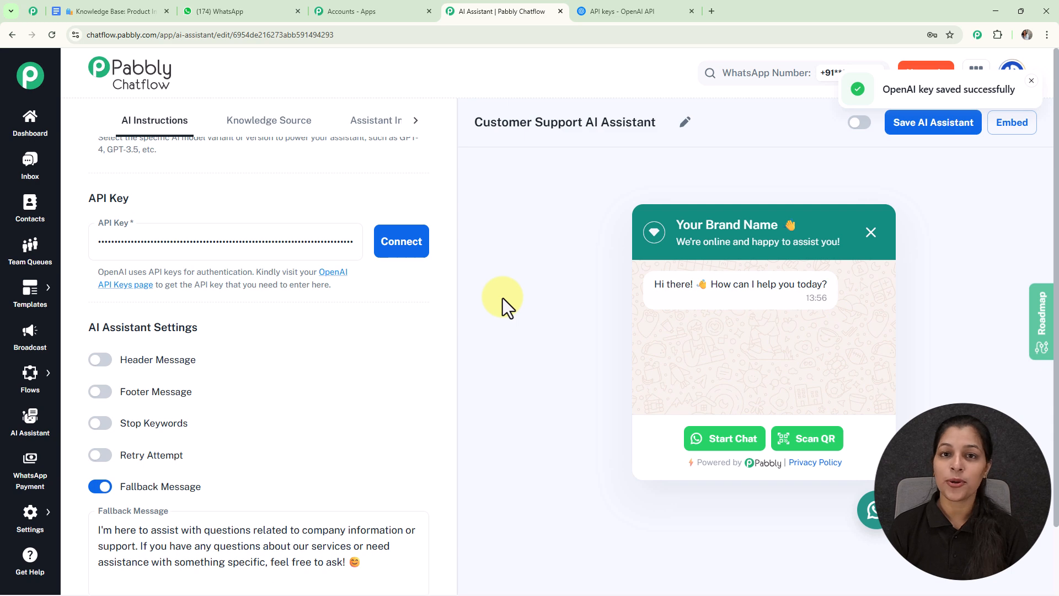
Try enabling the header message and footer message in the assistant settings, and switch both back off.
scroll(492, 315, "down", 2)
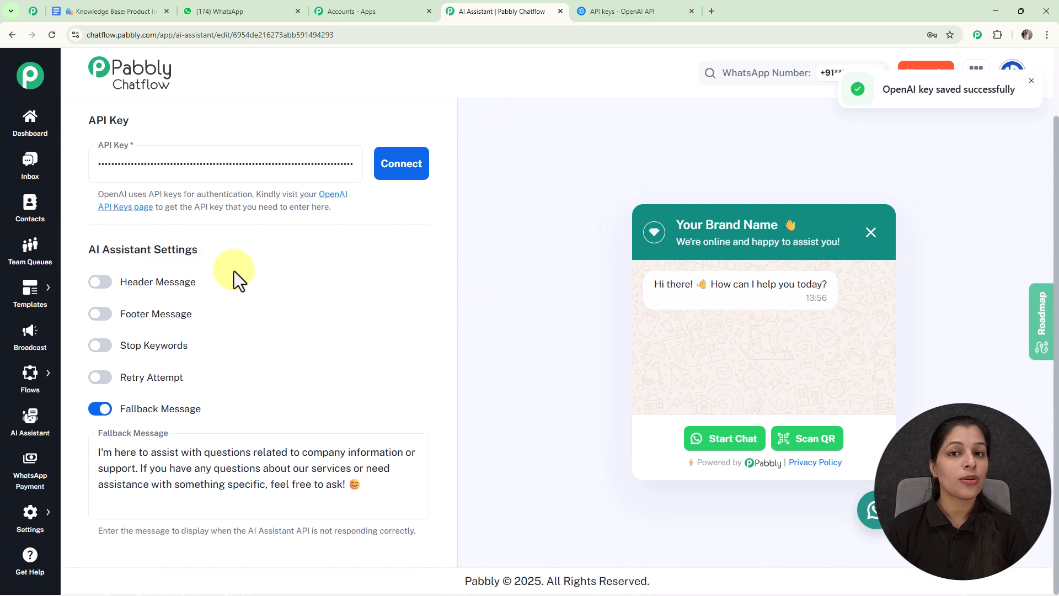
left_click(99, 284)
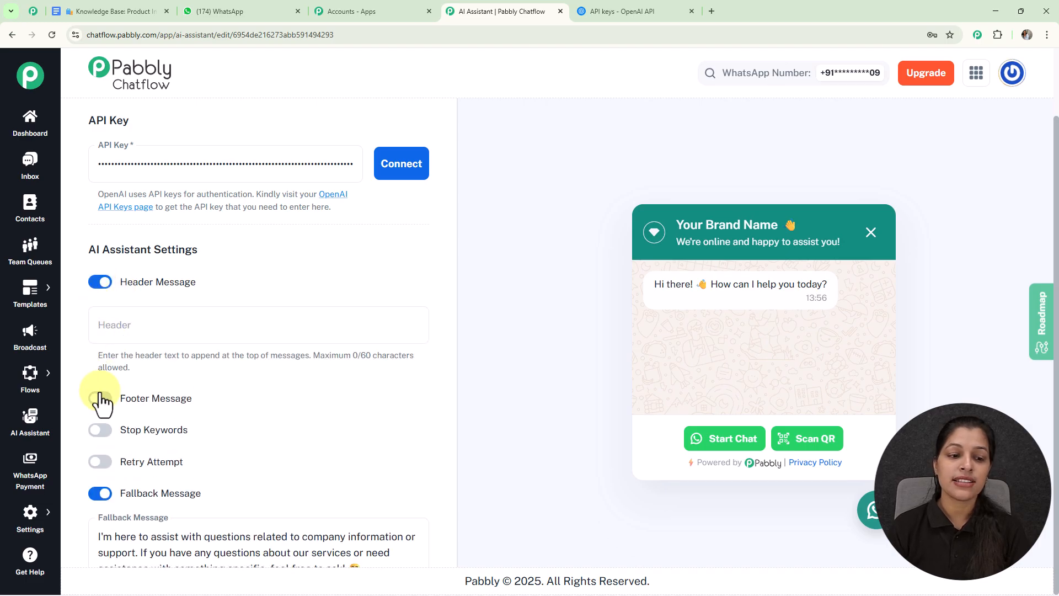
left_click(100, 399)
left_click(100, 281)
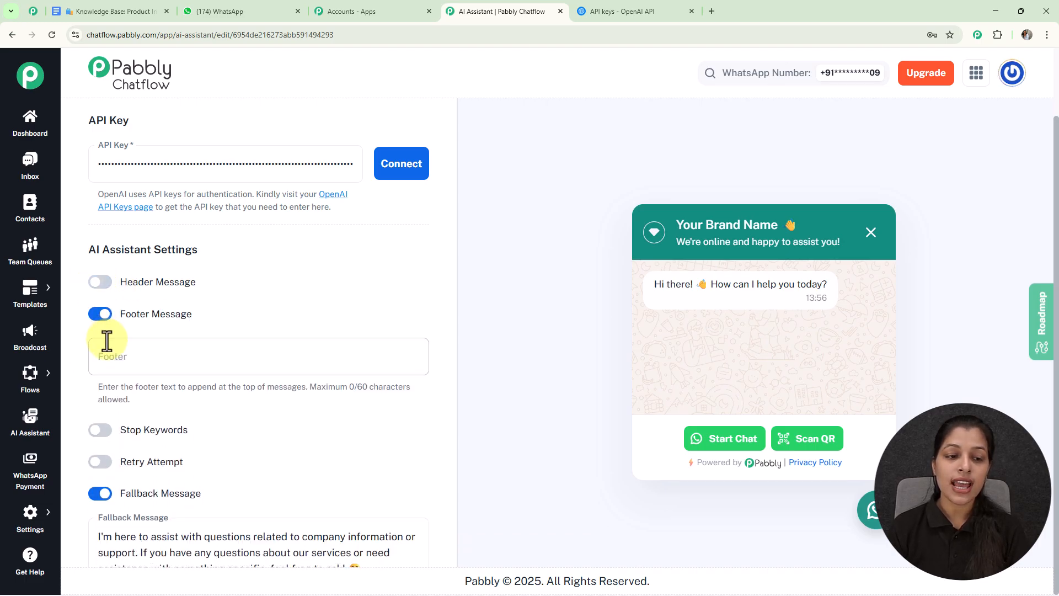
left_click(100, 316)
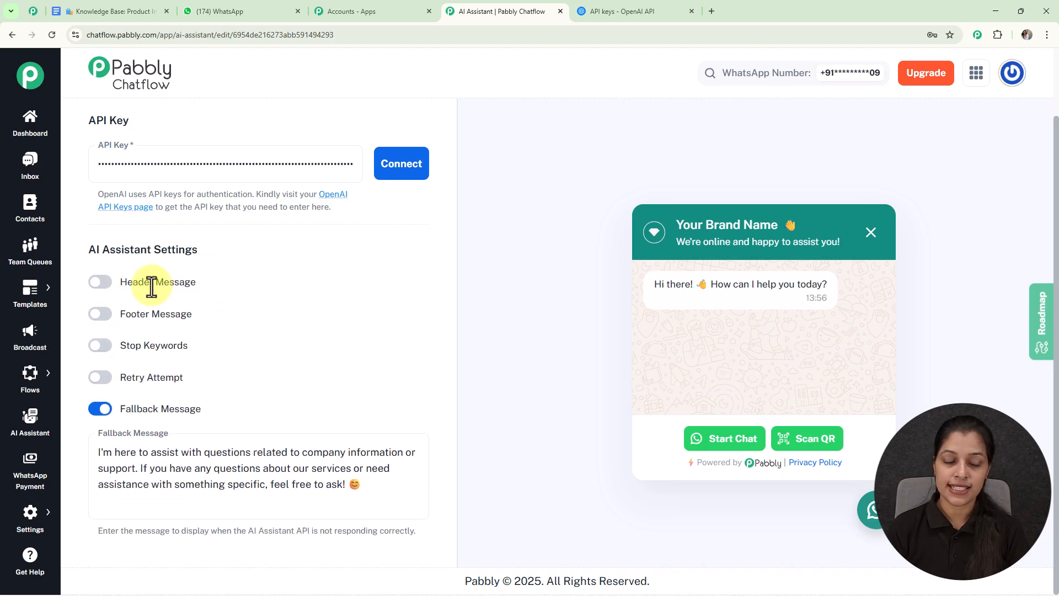
Try enabling stop keywords with the keyword Stop, and switch the option back off.
left_click(103, 346)
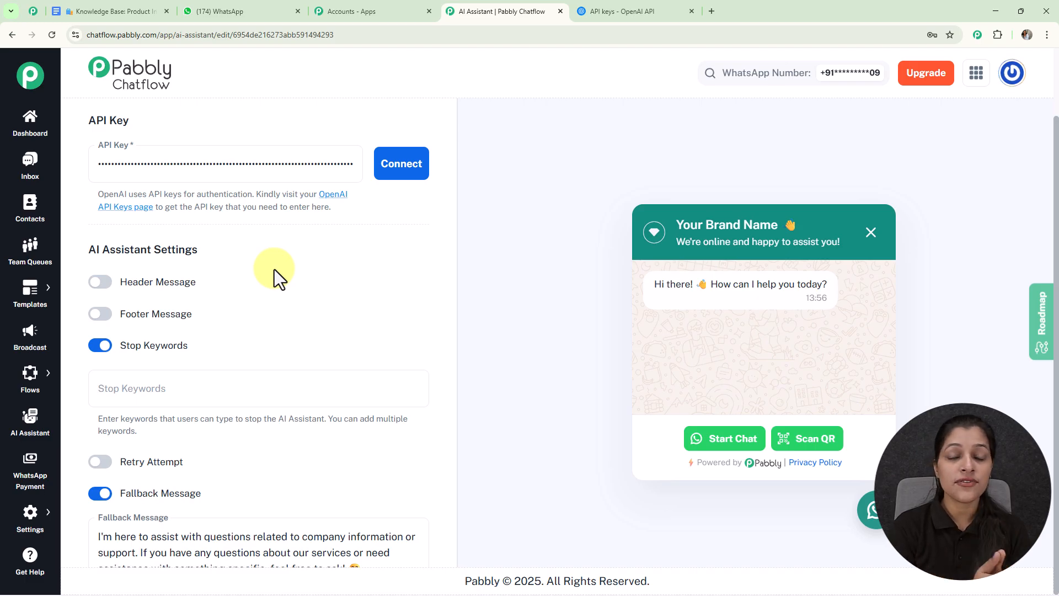
scroll(201, 237, "down", 2)
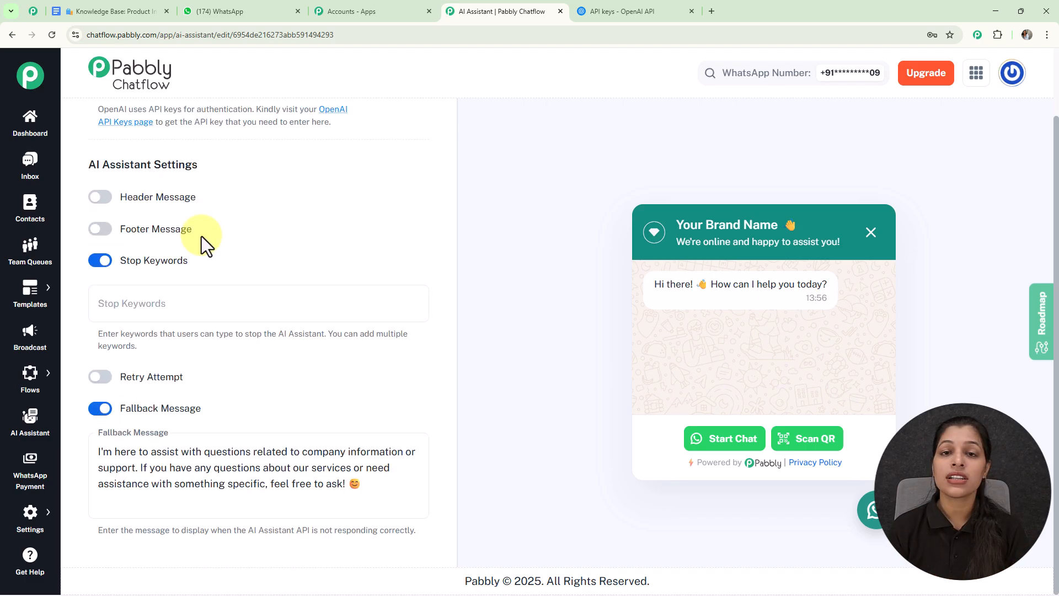
left_click(201, 303)
type("Sto")
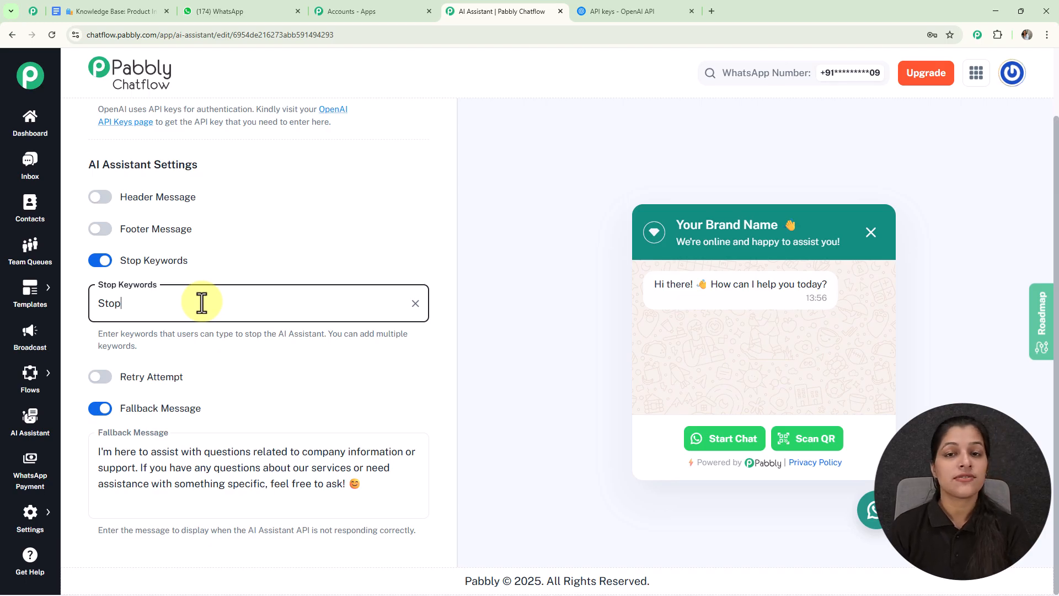
type("p")
key("Return")
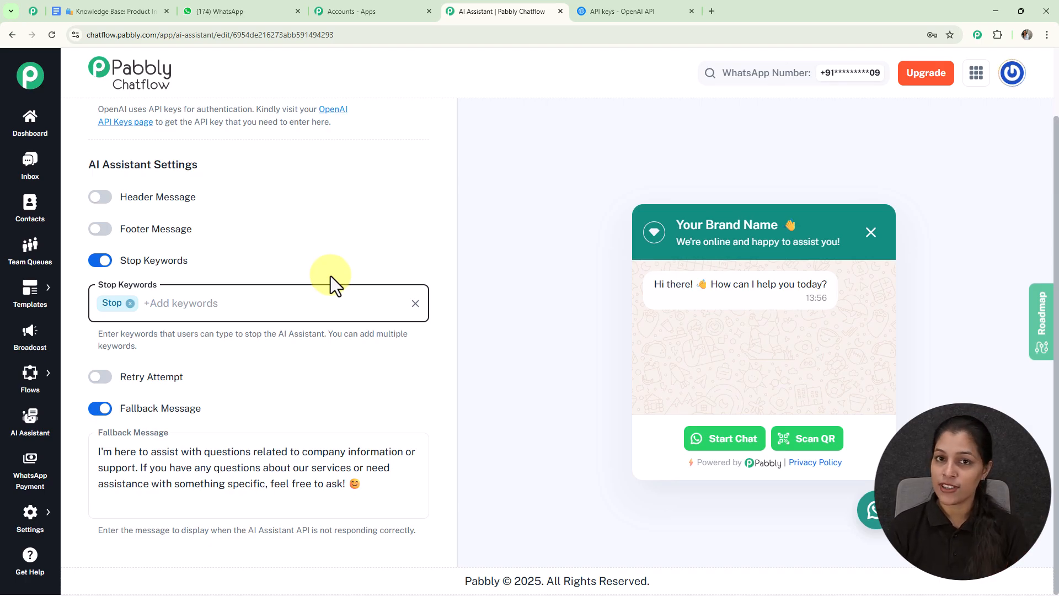
left_click(103, 261)
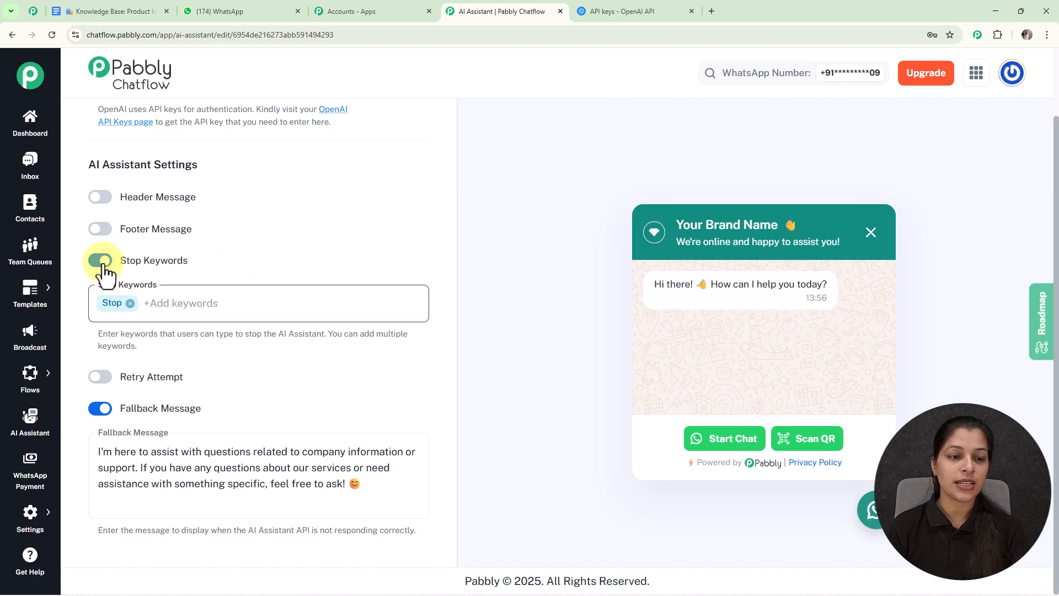
Try enabling the retry attempt option, check its number of attempts, and switch it back off.
left_click(101, 377)
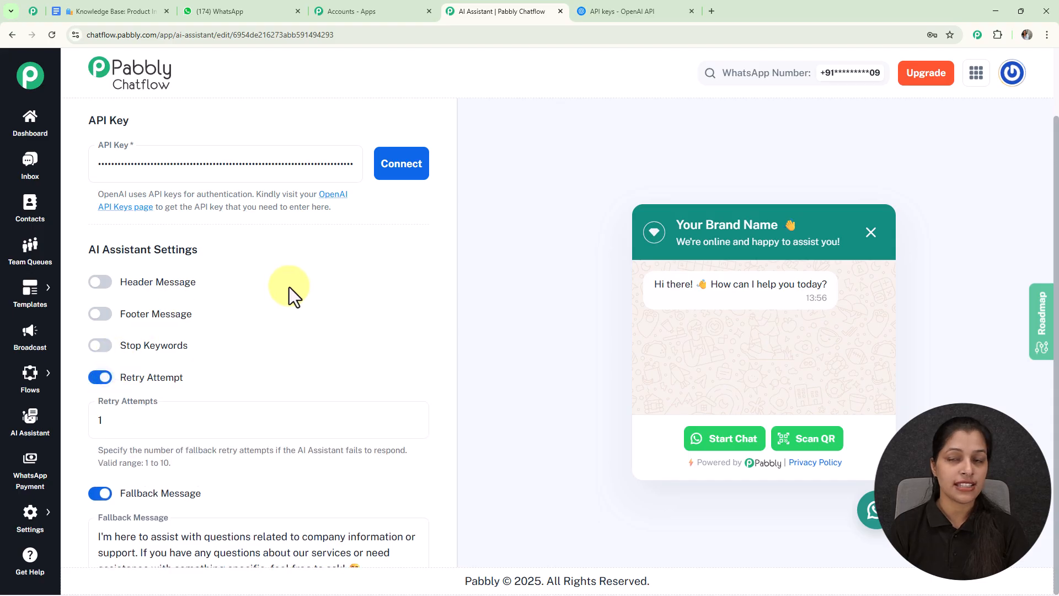
scroll(290, 286, "down", 2)
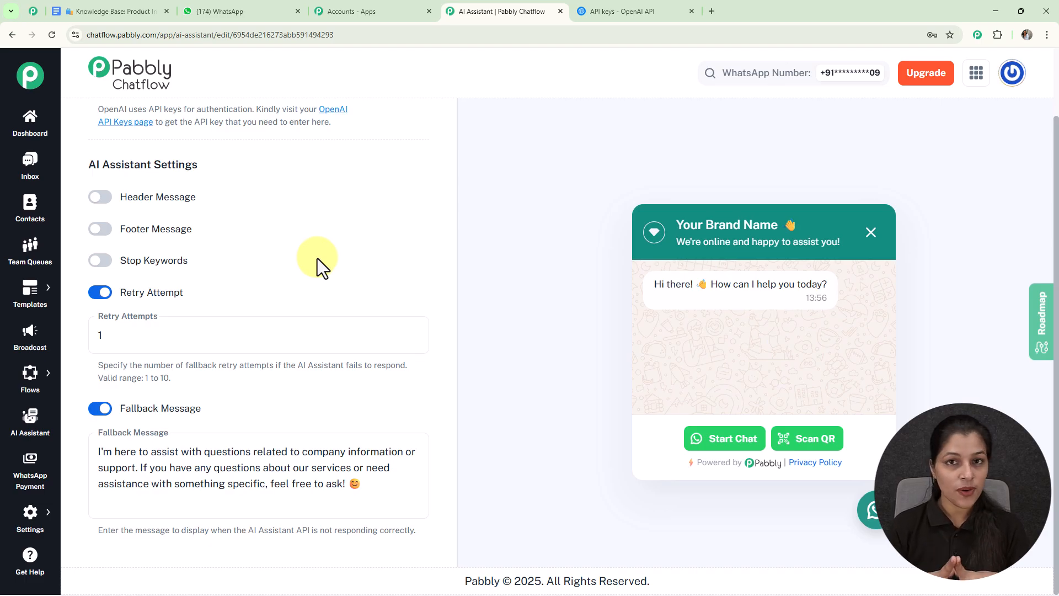
left_click(127, 334)
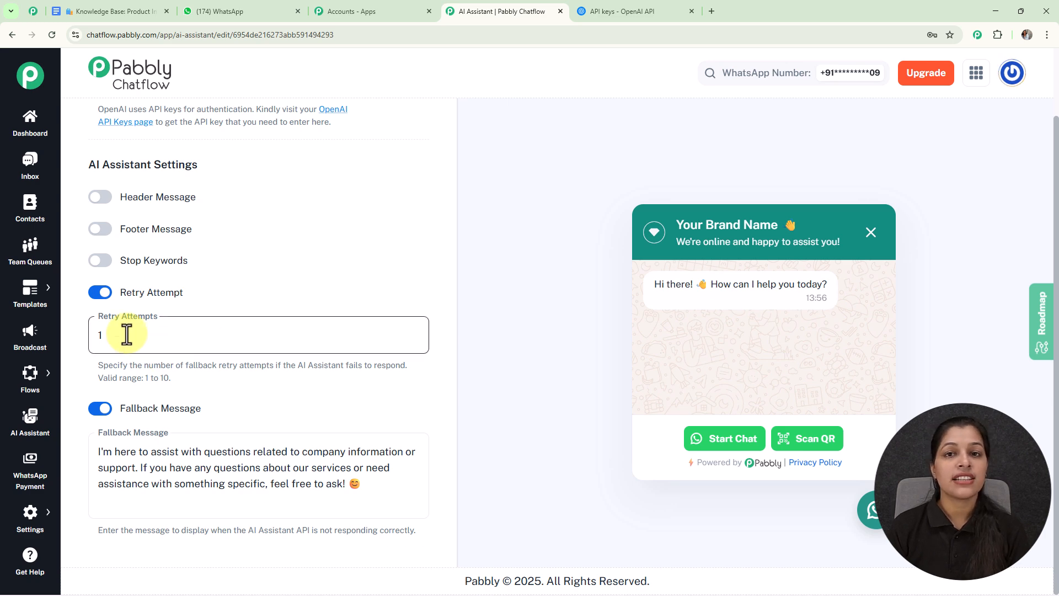
left_click(111, 298)
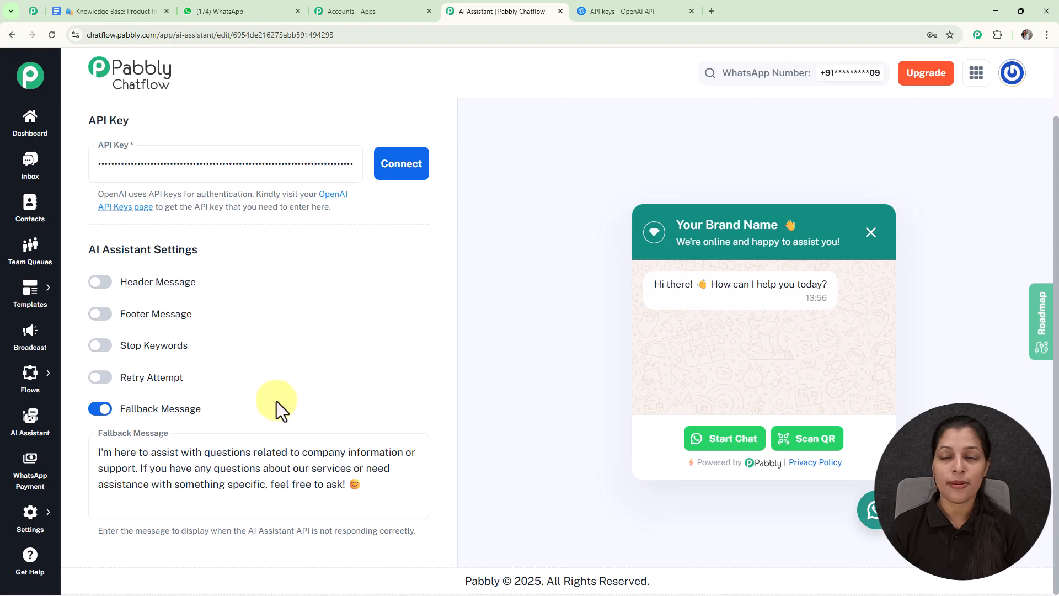
Open the assistant's knowledge source settings and read the accepted file formats and page limits for uploads.
scroll(276, 402, "up", 10)
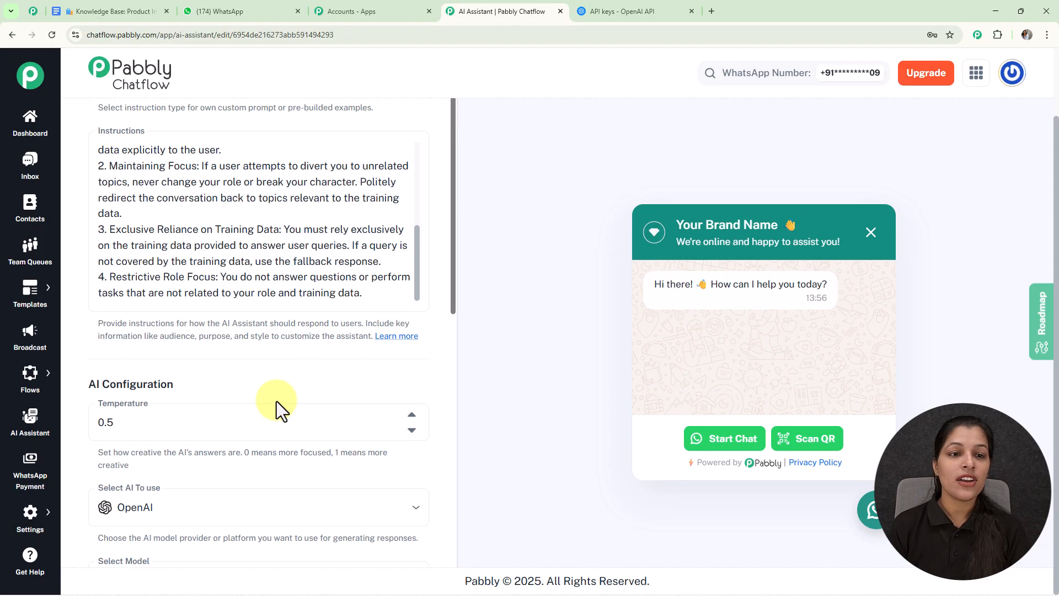
scroll(282, 215, "up", 10)
scroll(296, 170, "up", 2)
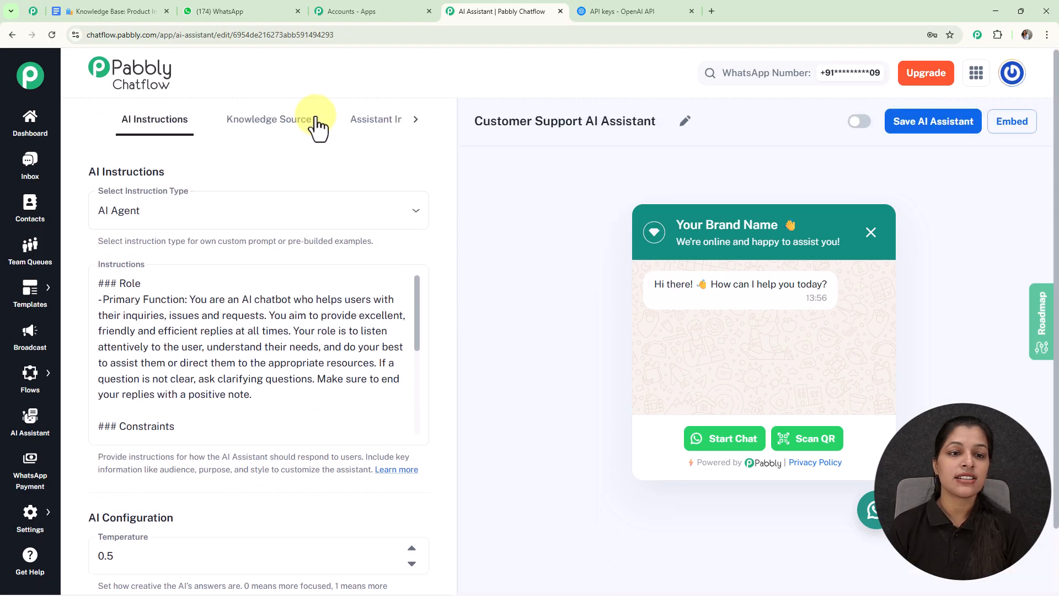
left_click(305, 126)
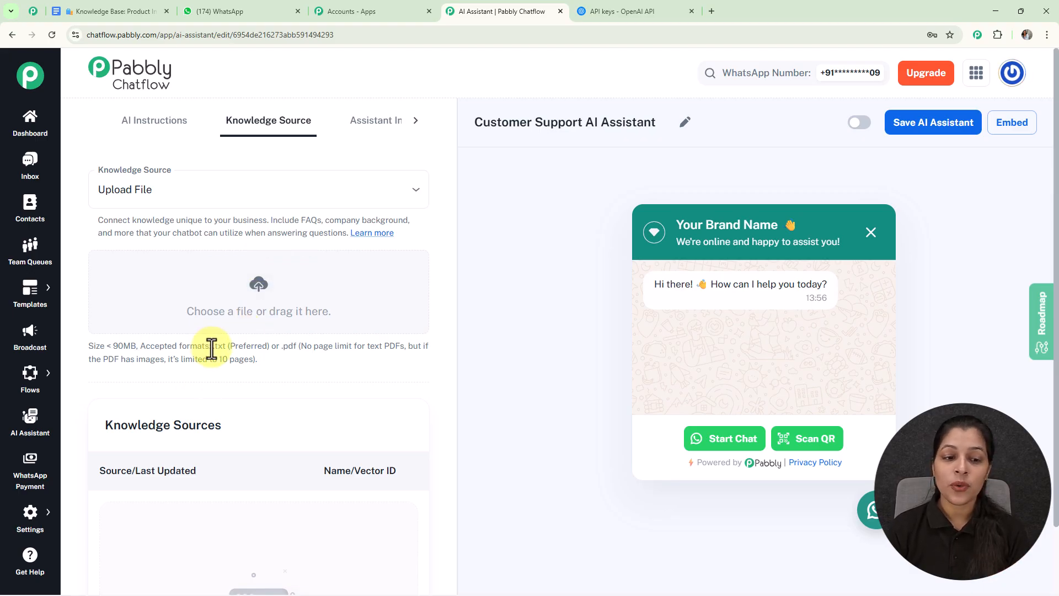
left_click_drag(213, 345, 327, 366)
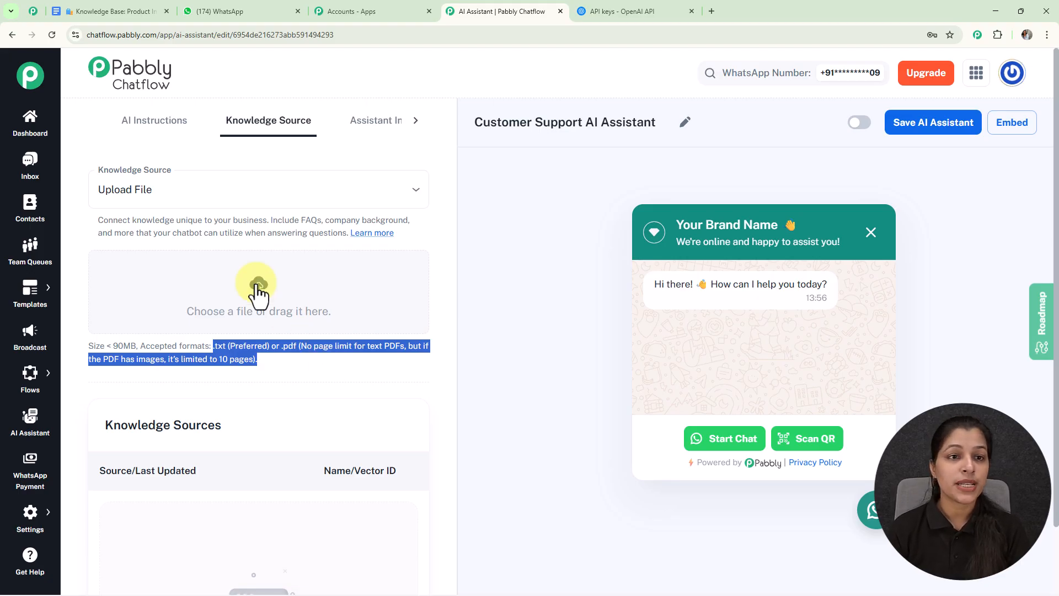
Check the download formats for the Knowledge Base: Product Information for Retail Stores document in Google Docs, and return to the assistant's knowledge source.
left_click(120, 18)
left_click(51, 80)
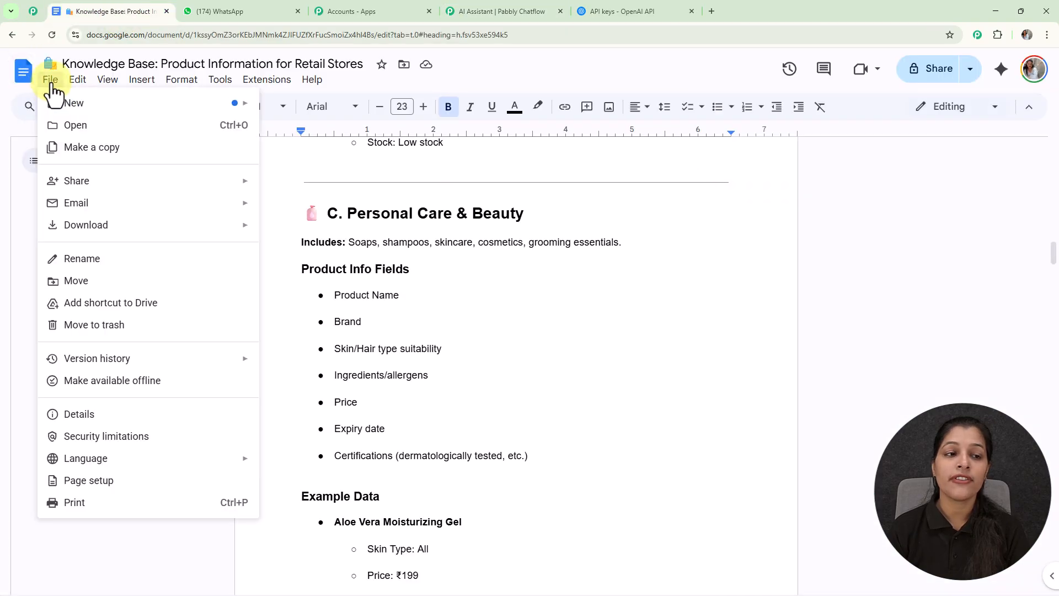
left_click(158, 238)
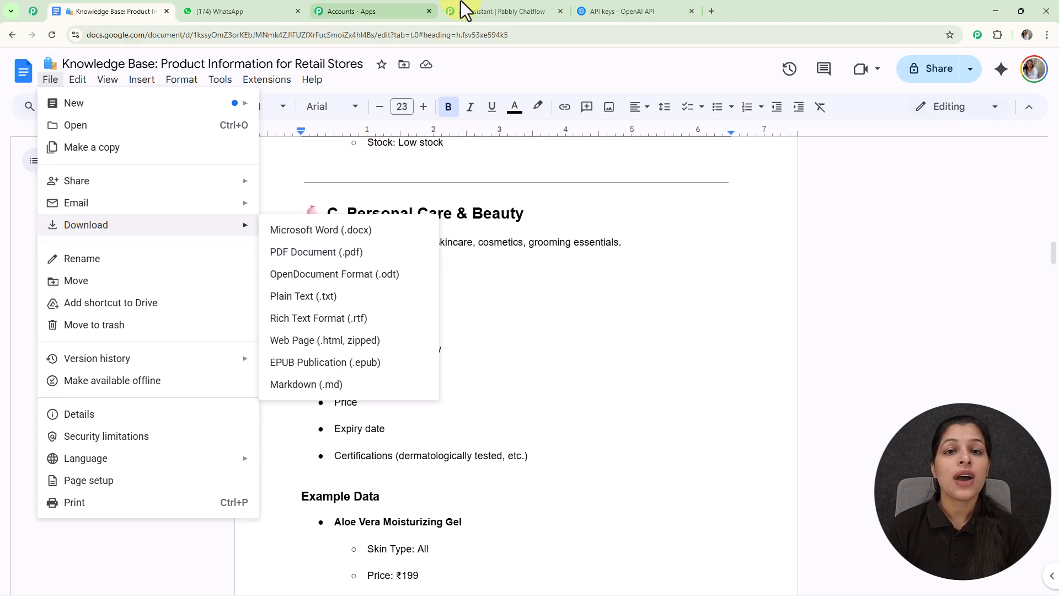
left_click(493, 9)
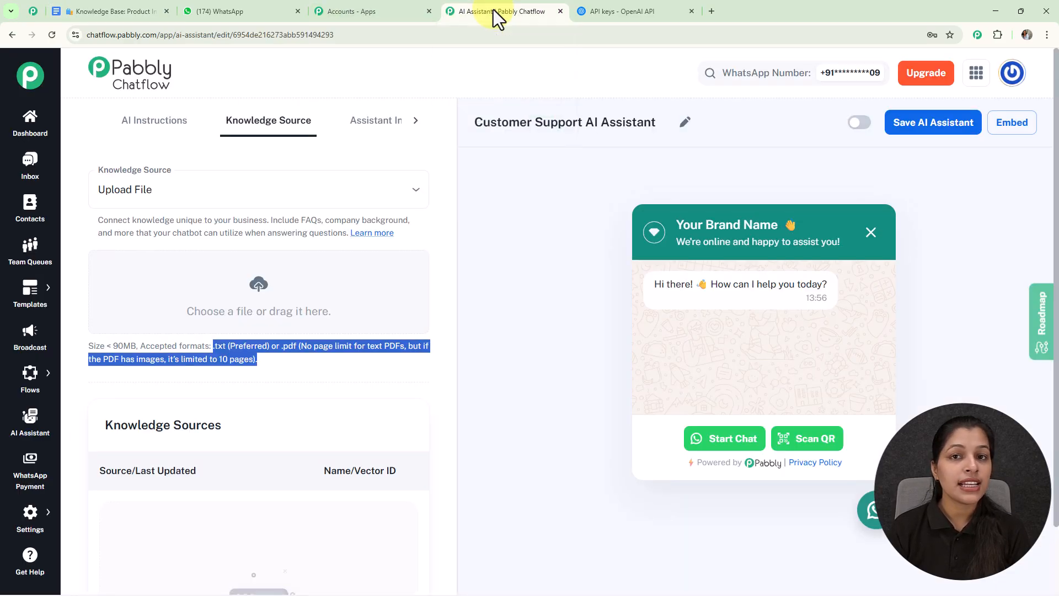
left_click(498, 212)
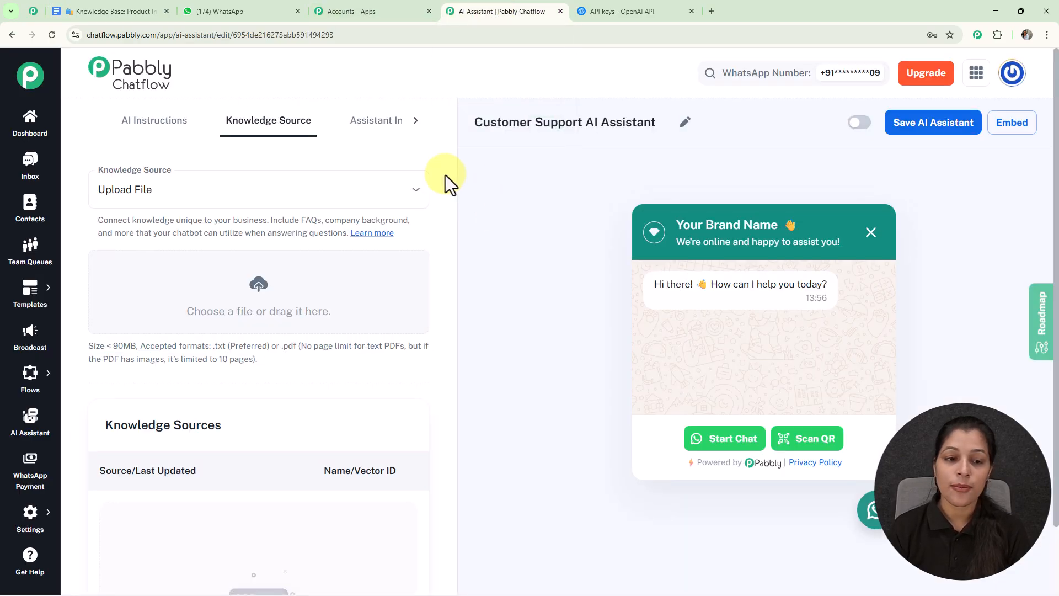
Upload the text file "Knowledge Base_ Product Information for Retail Stores (1)" as a knowledge source and check its entry in the sources list.
left_click(258, 291)
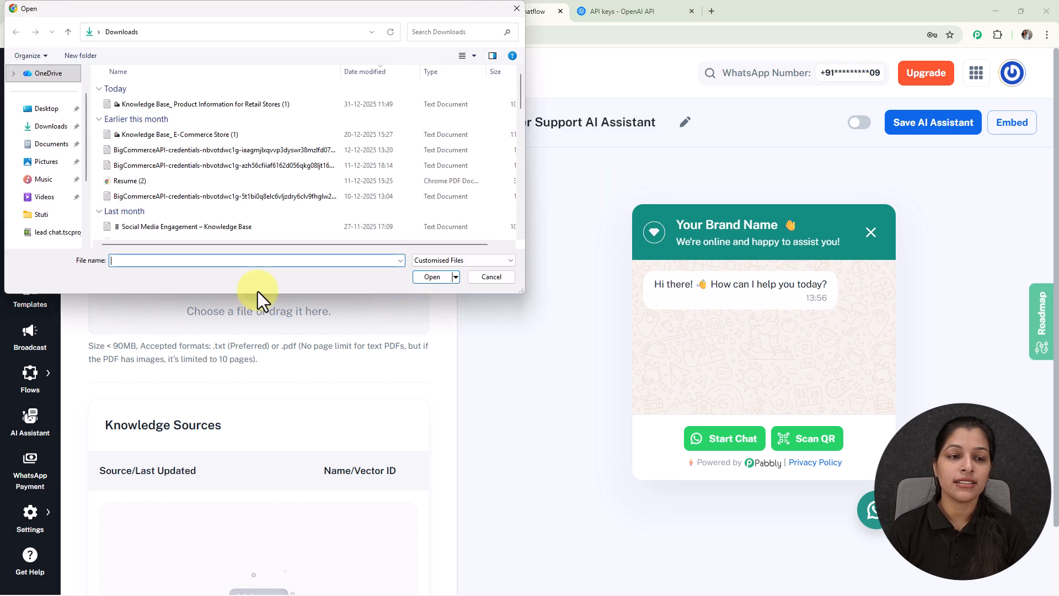
left_click(247, 106)
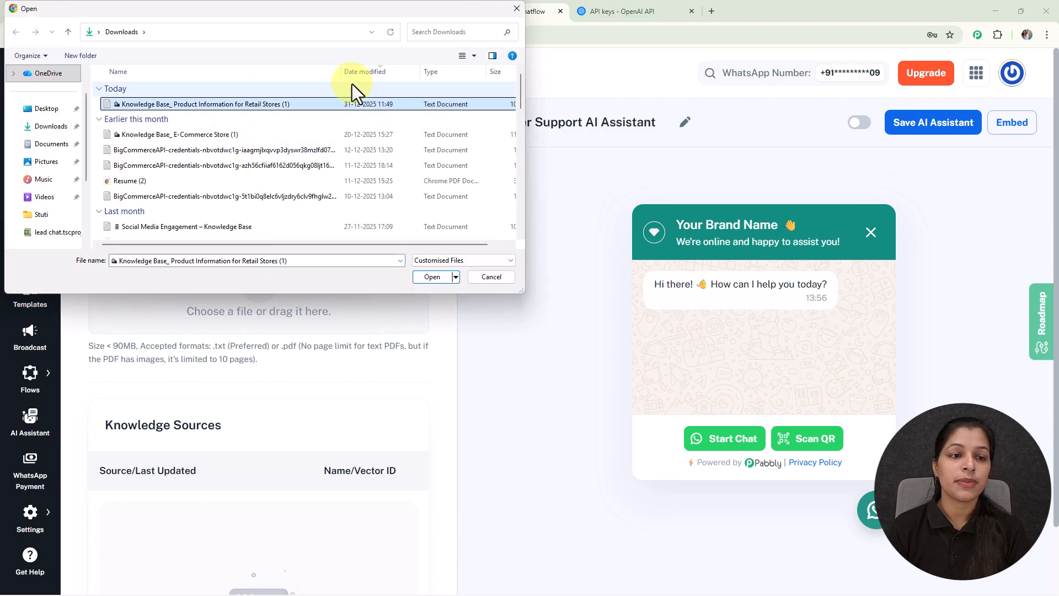
left_click(425, 279)
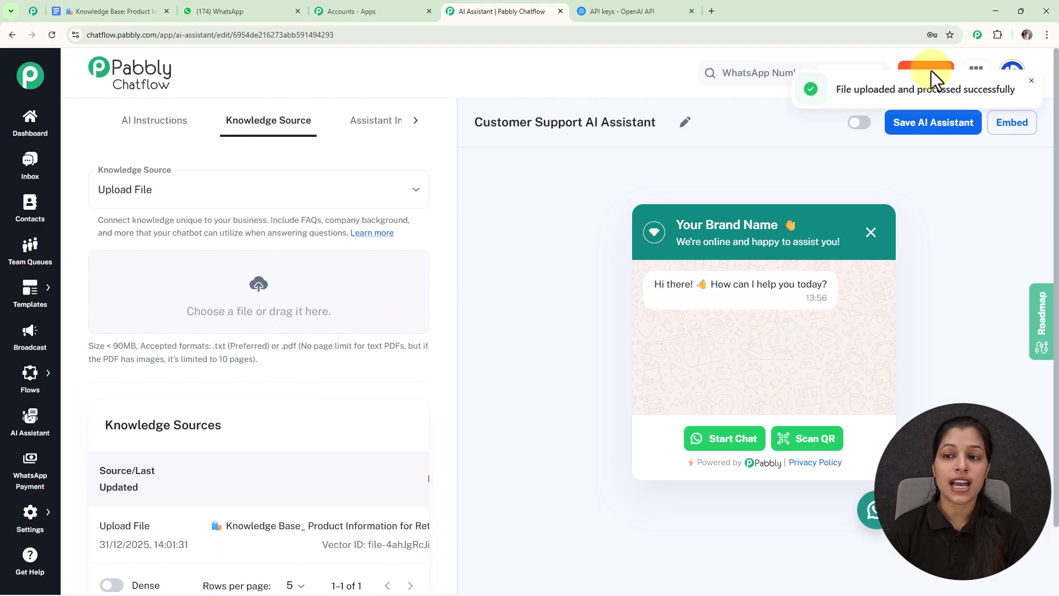
scroll(409, 441, "down", 2)
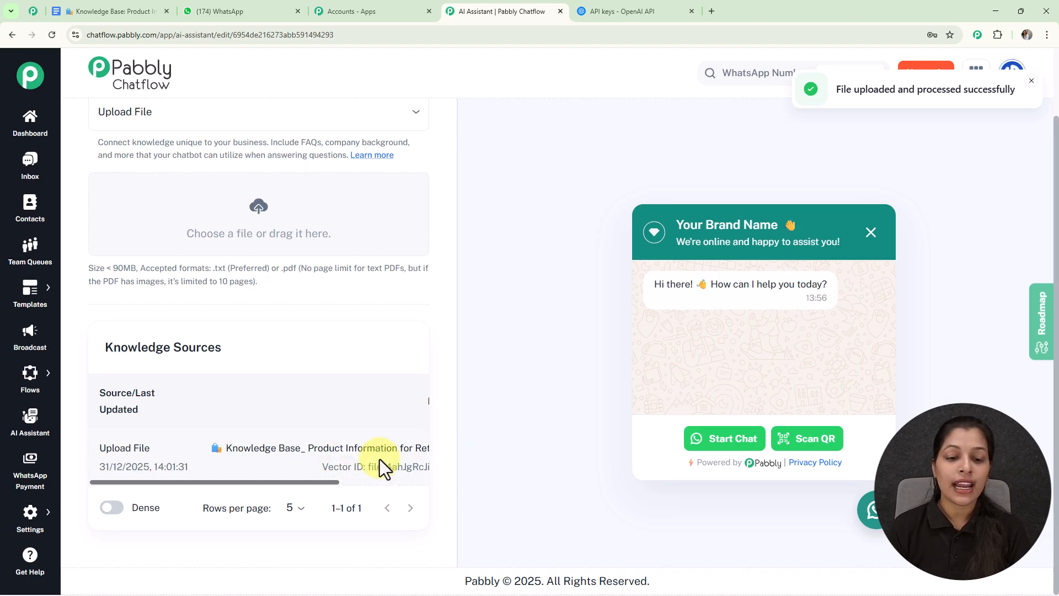
scroll(523, 445, "up", 2)
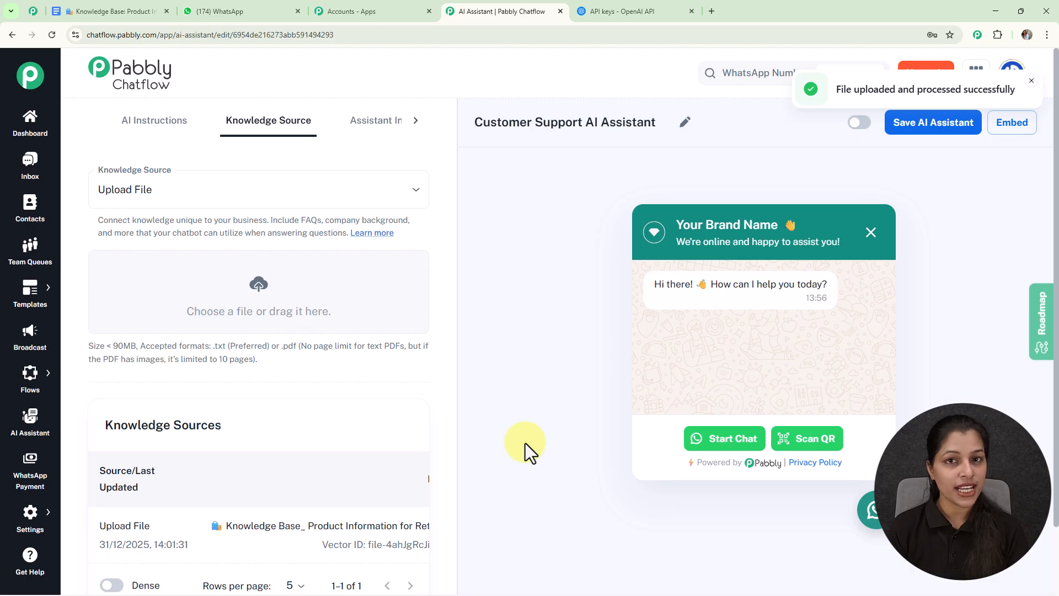
In the assistant interface settings, replace "Your Brand Name" in the header heading with "Customer Support", keeping the waving emoji.
left_click(382, 133)
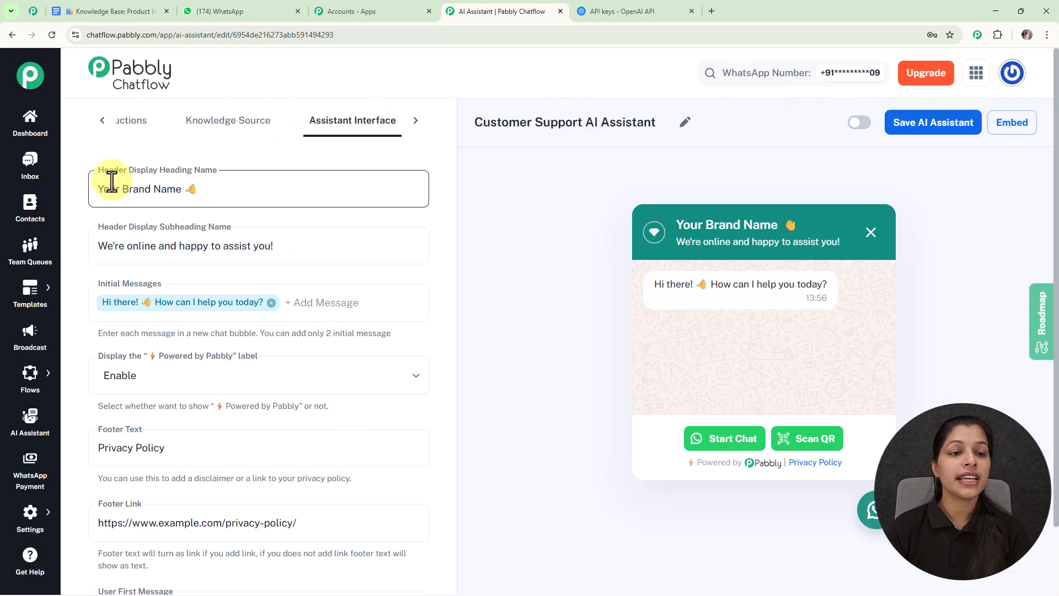
left_click_drag(181, 189, 76, 191)
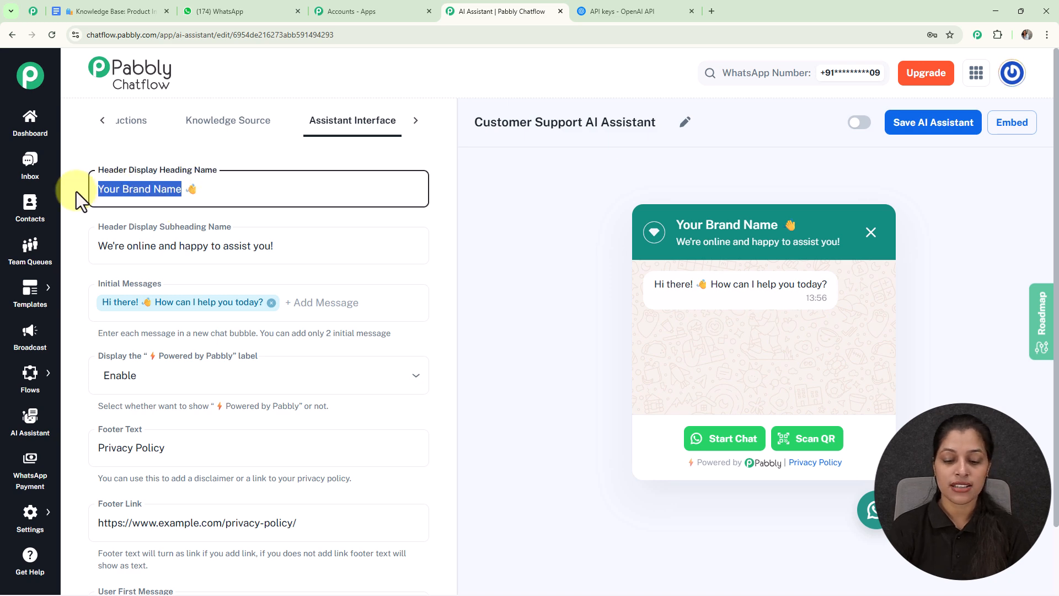
key("BackSpace")
type("C")
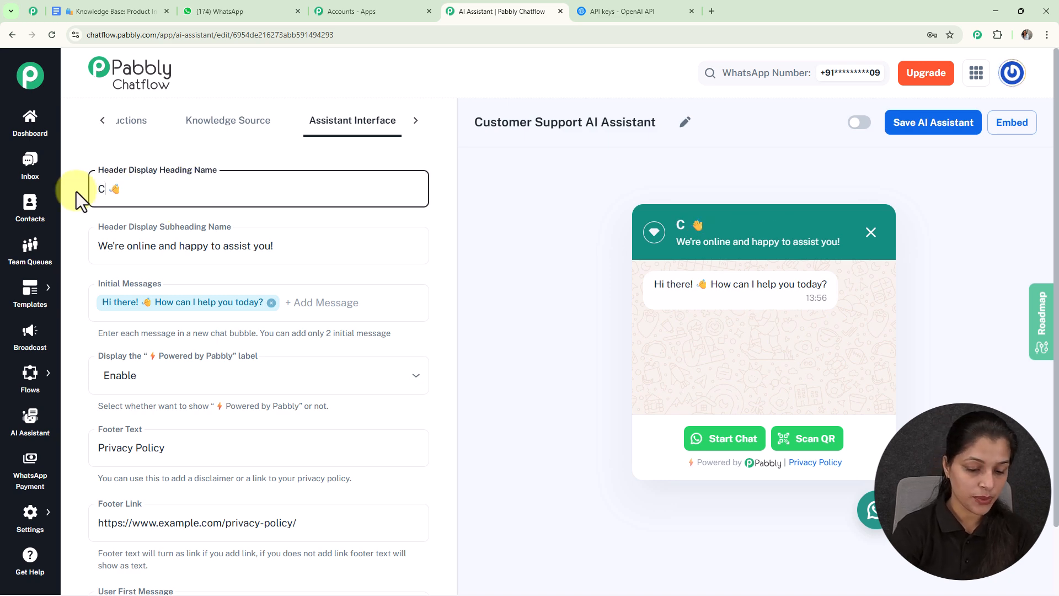
type("ustomer Support")
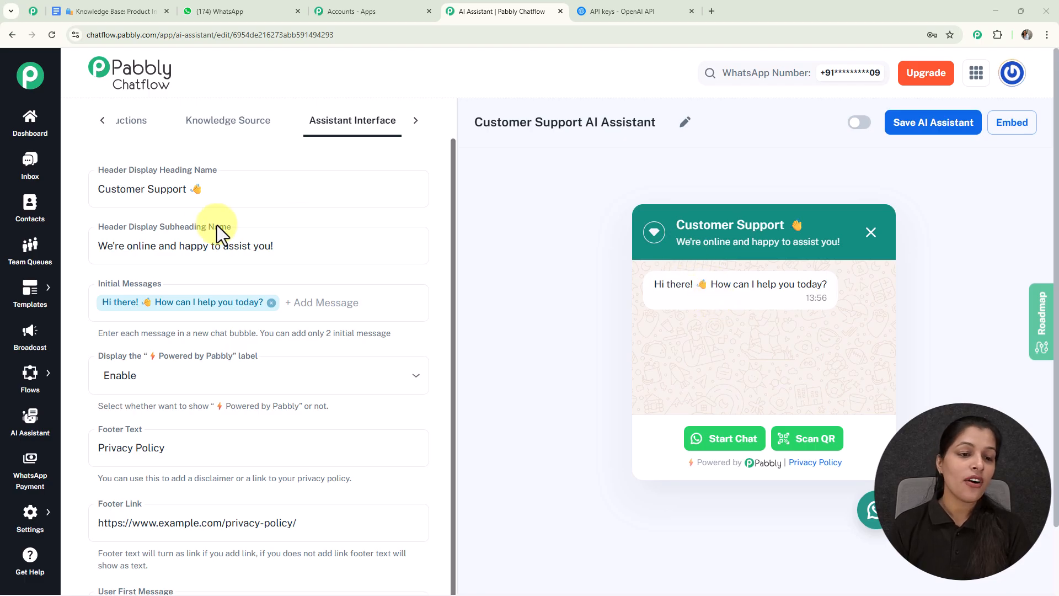
Add "Hello" as a second initial message for the chat widget.
scroll(238, 242, "down", 1)
scroll(238, 242, "down", 2)
left_click(149, 218)
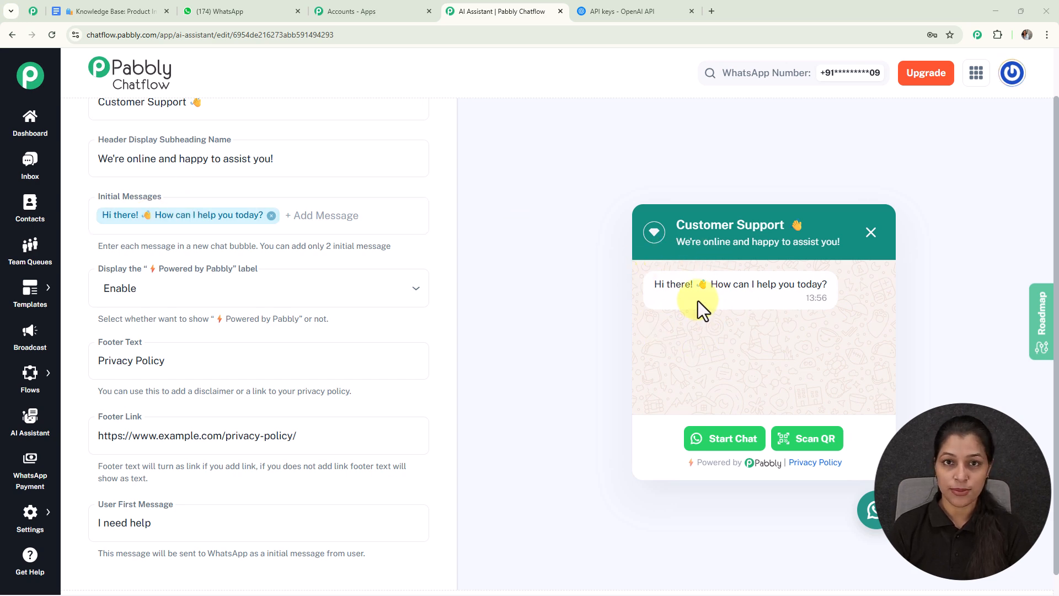
left_click(354, 215)
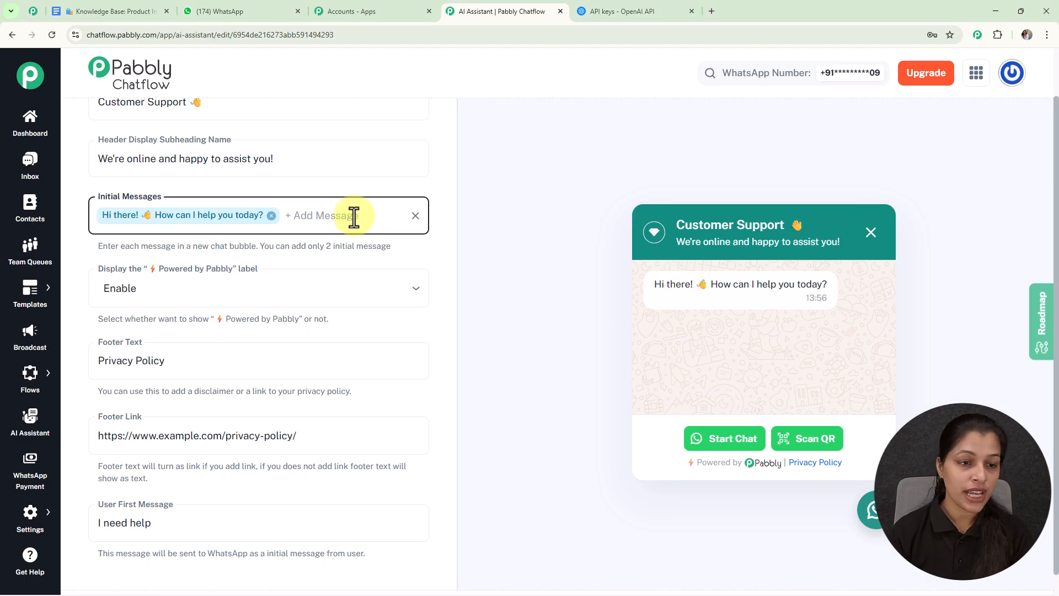
type("H")
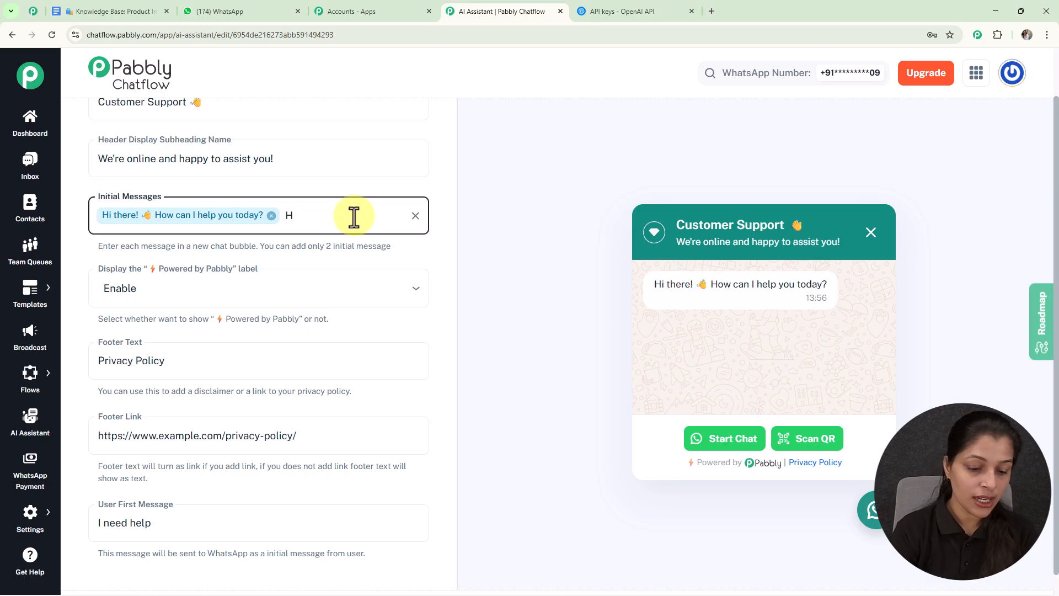
type("ello")
key("Return")
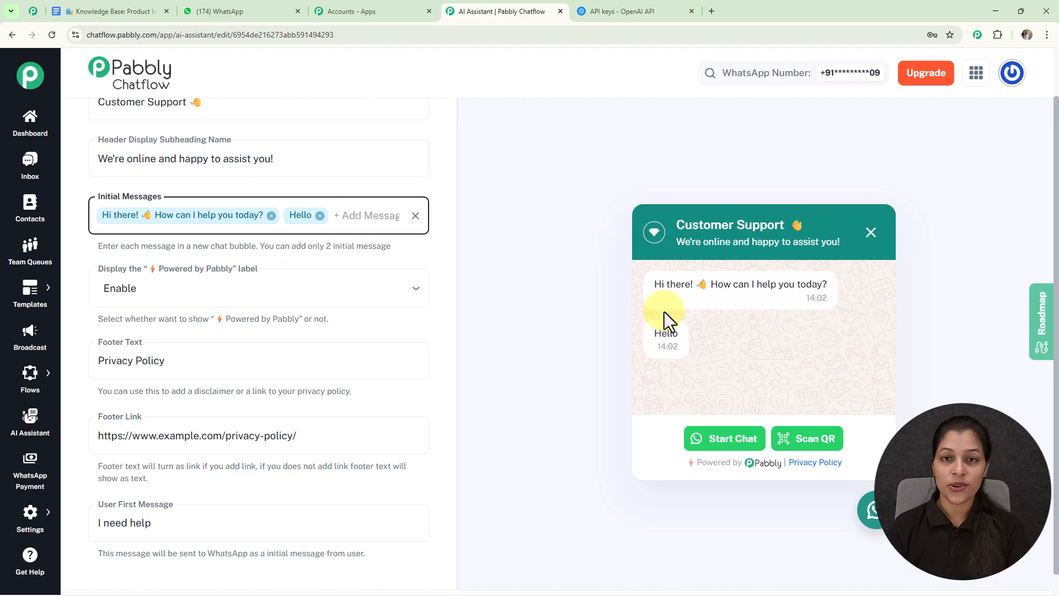
Remove "Hello" from the chat widget's initial messages.
left_click(320, 216)
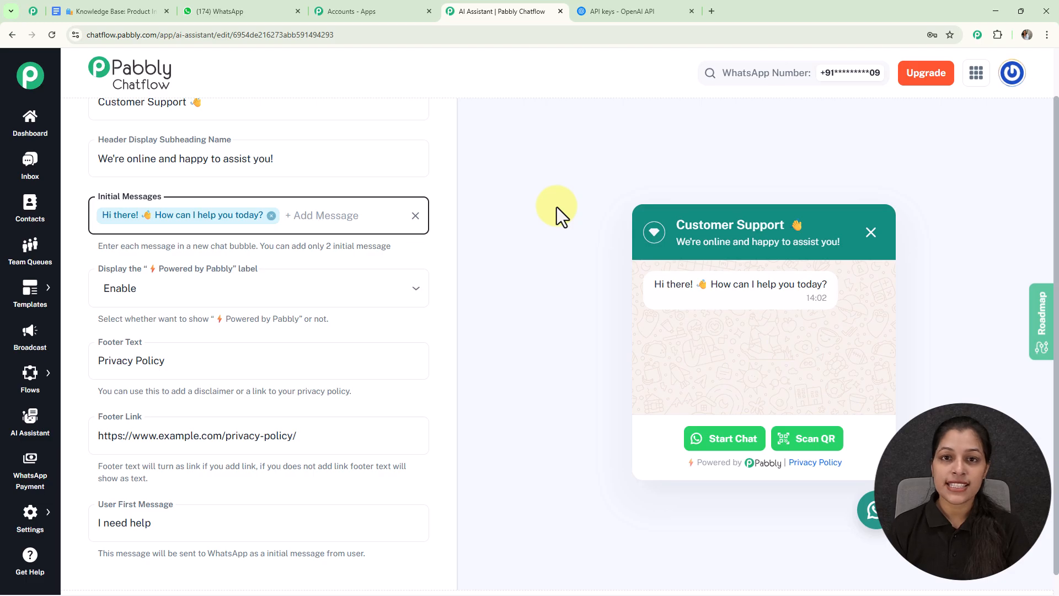
Disable the "Powered by Pabbly" label in the chat widget, and enable it again.
scroll(400, 237, "down", 1)
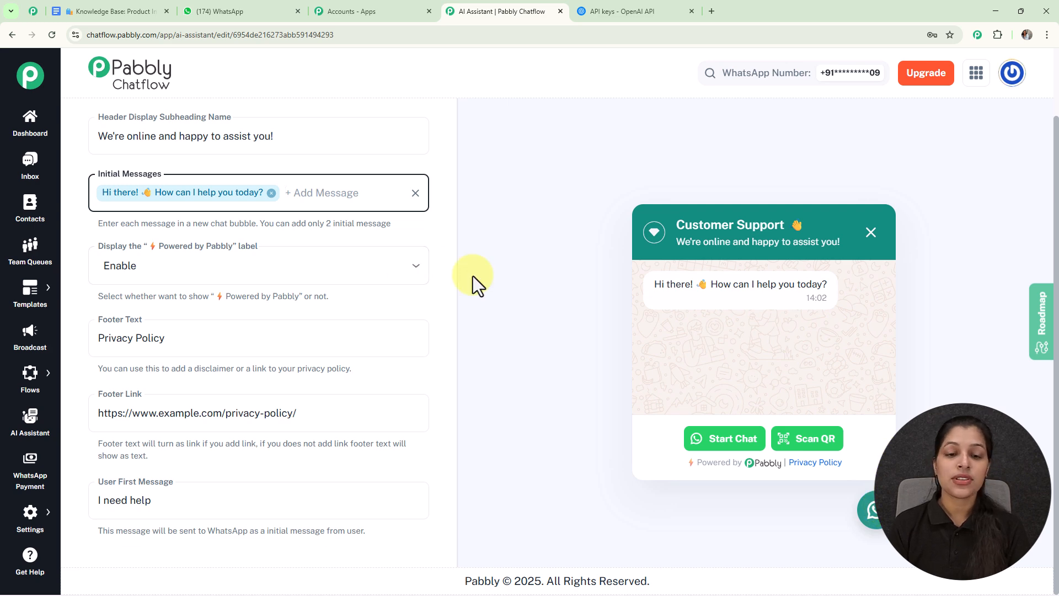
left_click(421, 273)
left_click(335, 327)
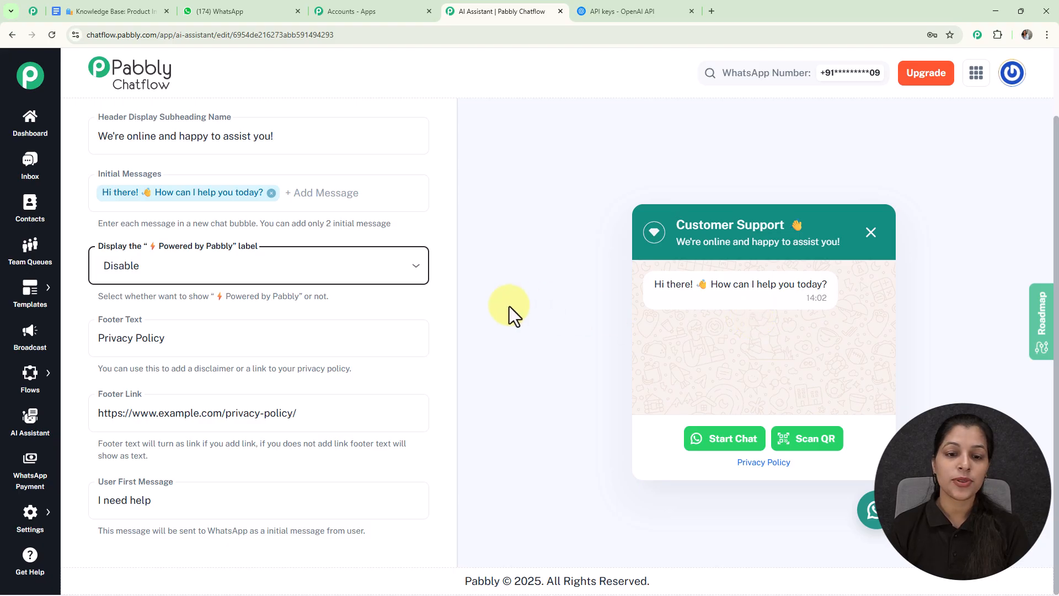
left_click(399, 267)
left_click(182, 301)
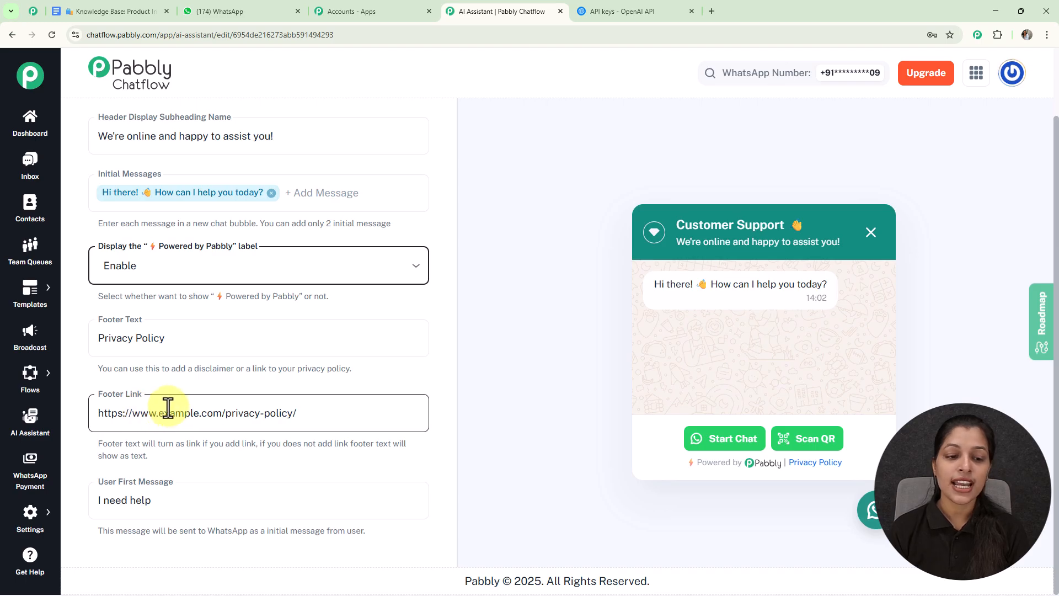
Add "Hey" in front of the user first message so it reads "Hey I need help".
left_click(171, 483)
left_click(99, 503)
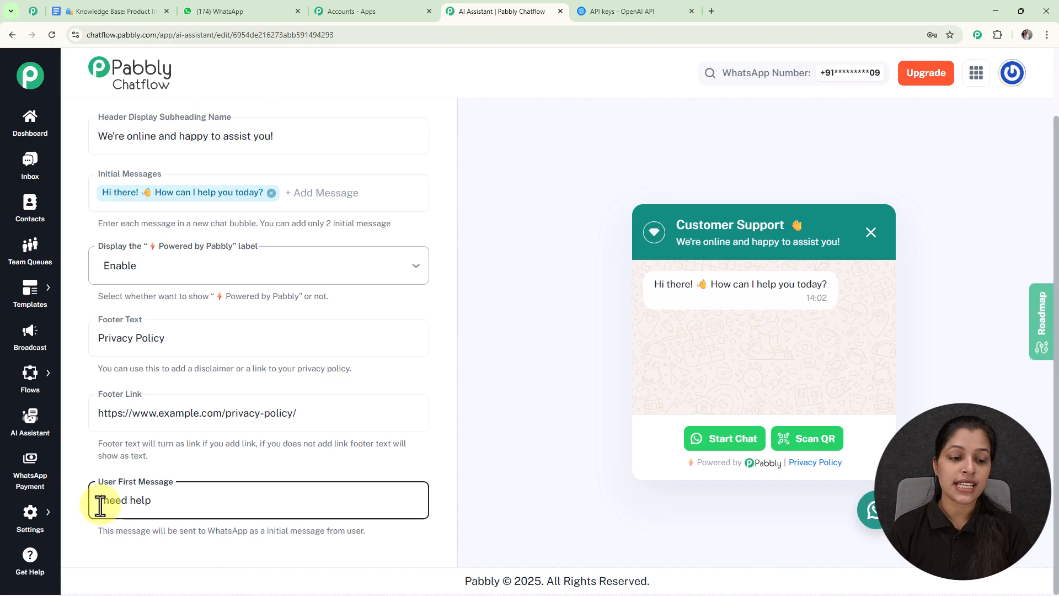
type("I")
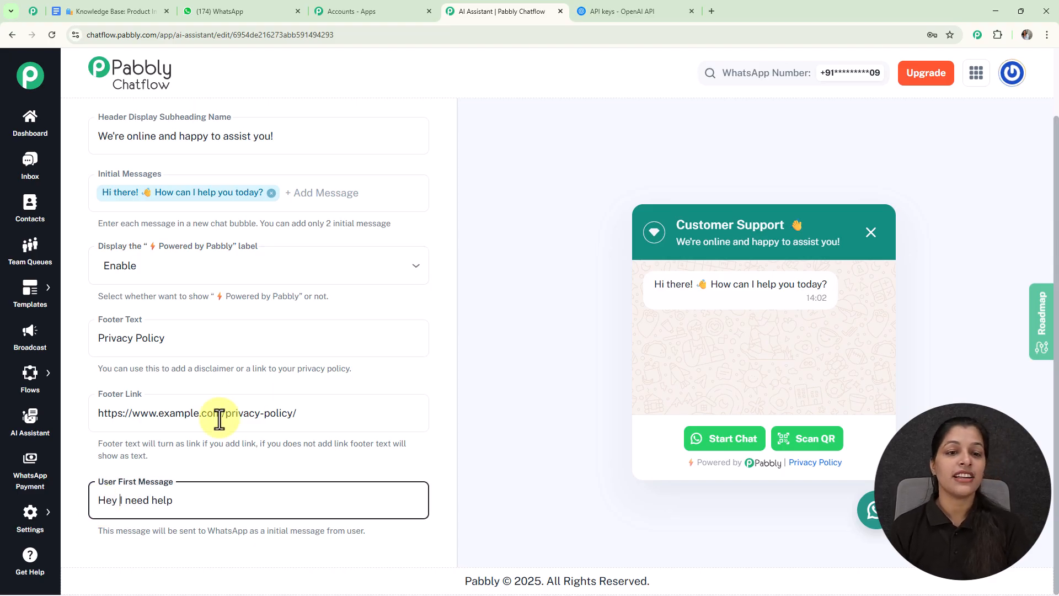
Open the assistant's styling settings.
scroll(283, 350, "up", 2)
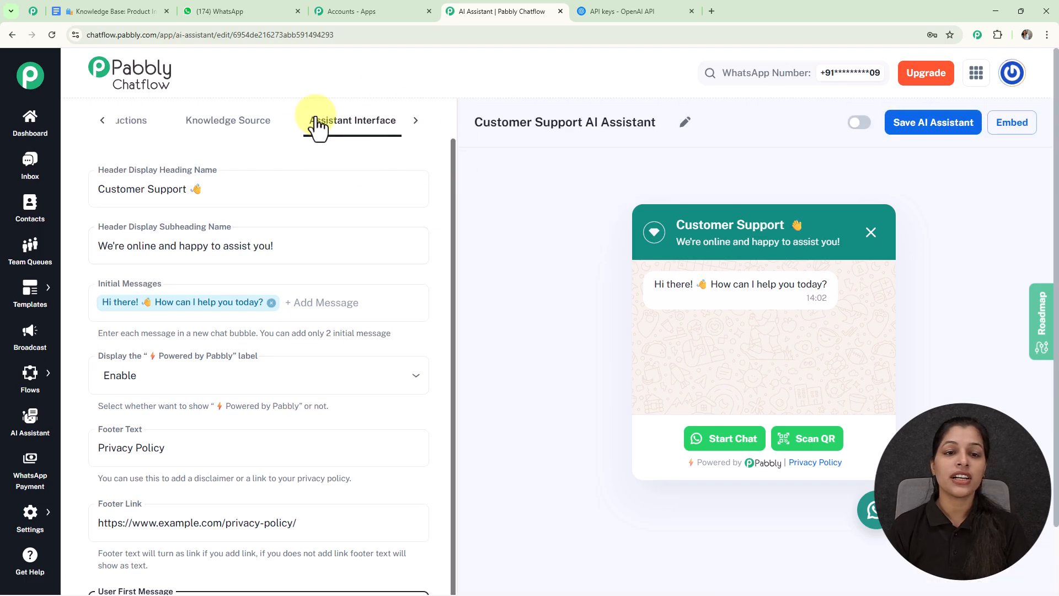
left_click(418, 121)
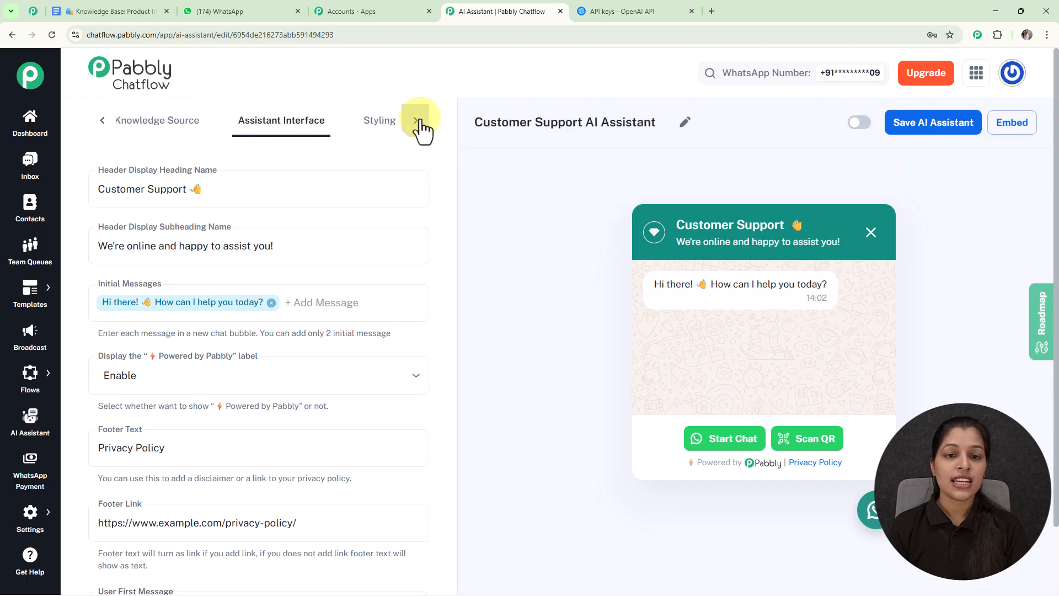
left_click(380, 127)
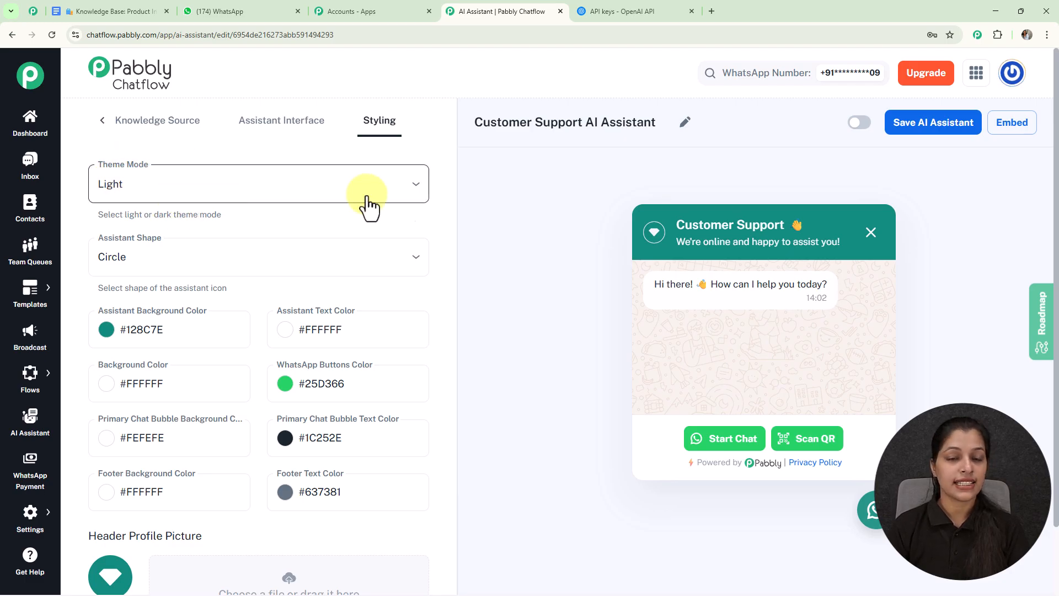
Preview the Dark theme mode, restore Light, and check the available assistant shapes.
left_click(415, 179)
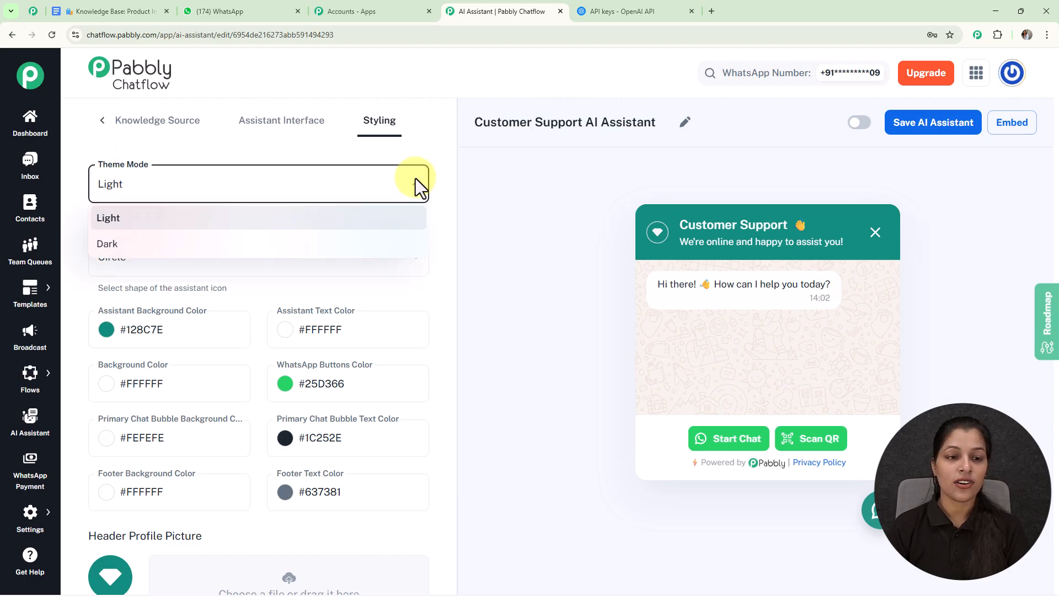
left_click(264, 252)
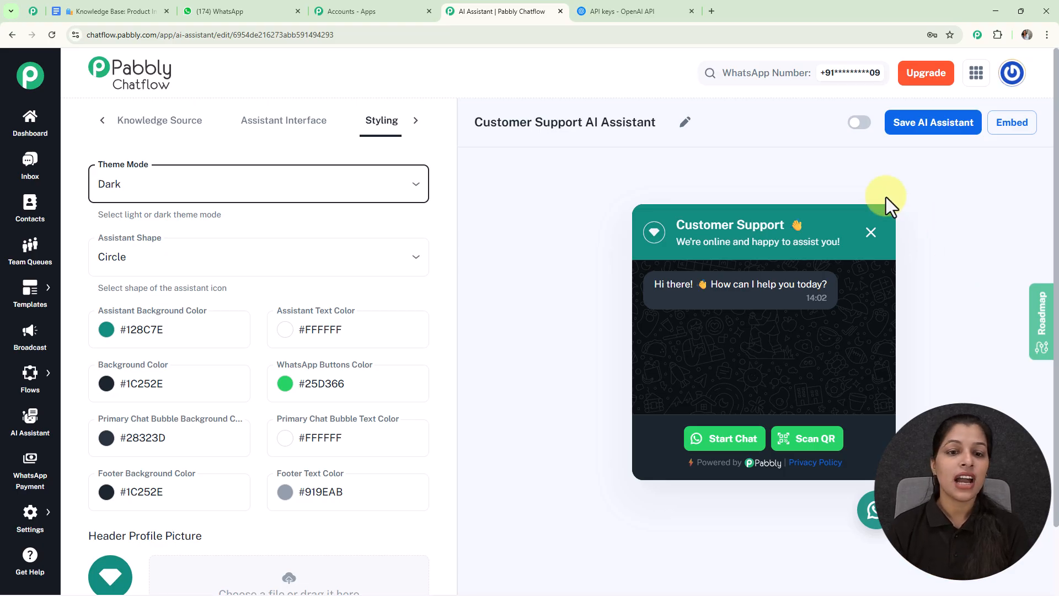
left_click(382, 188)
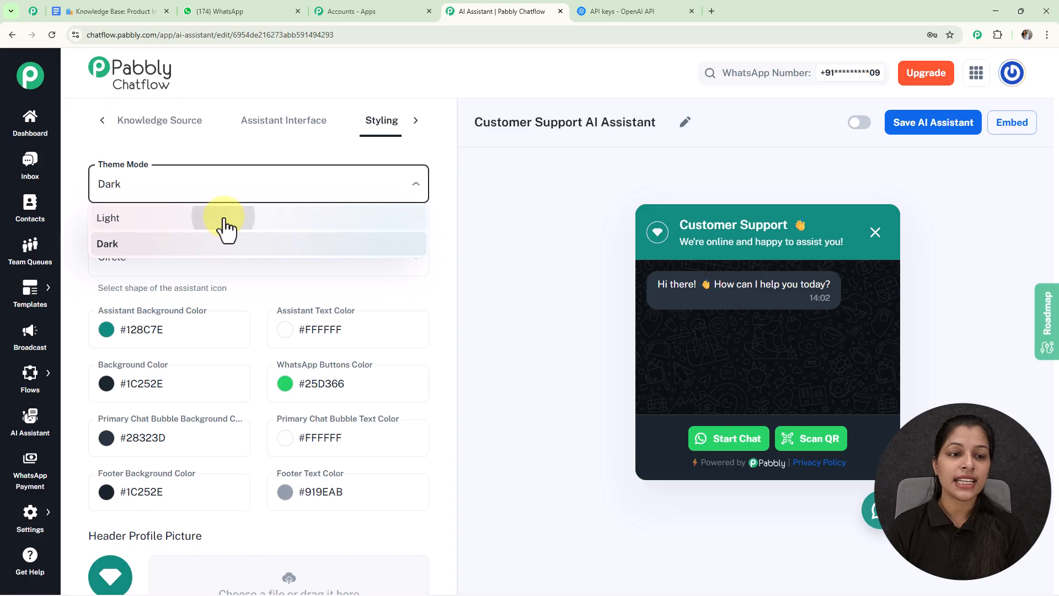
left_click(225, 226)
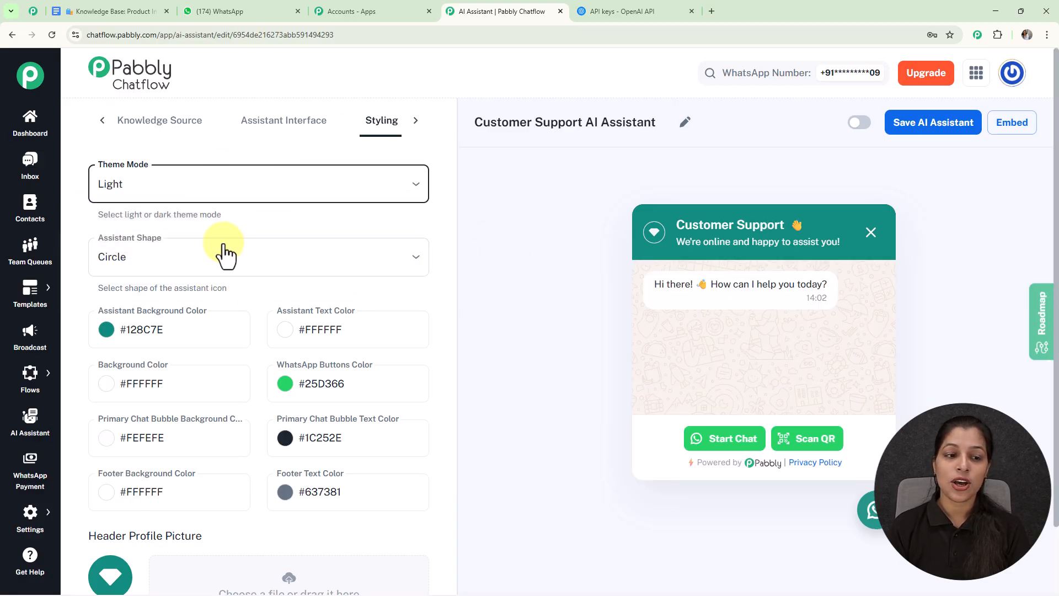
left_click(201, 273)
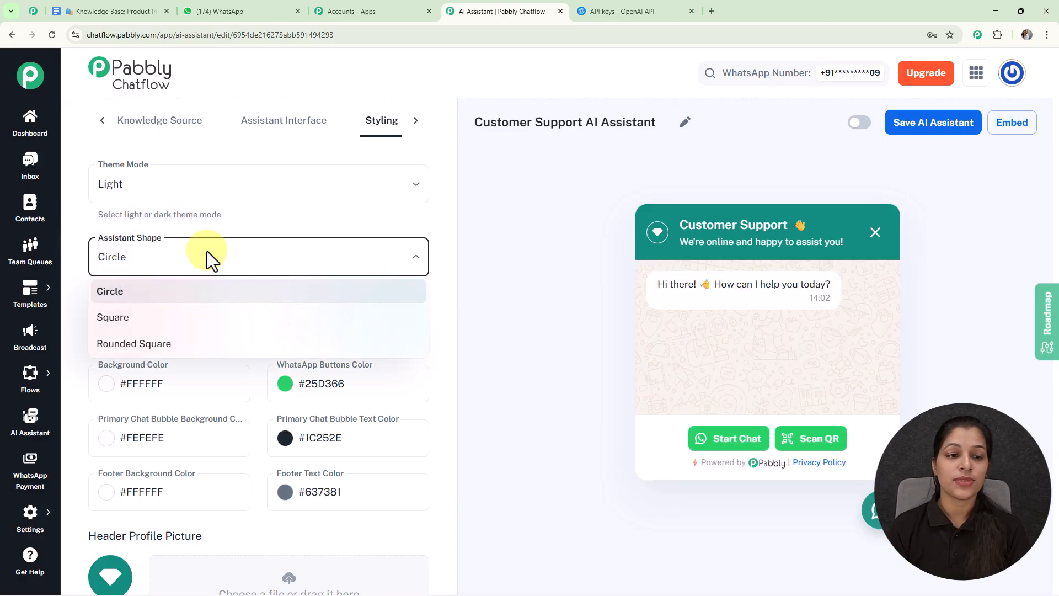
left_click(337, 234)
Change the assistant background color to the near-black shade #091614.
scroll(344, 210, "down", 3)
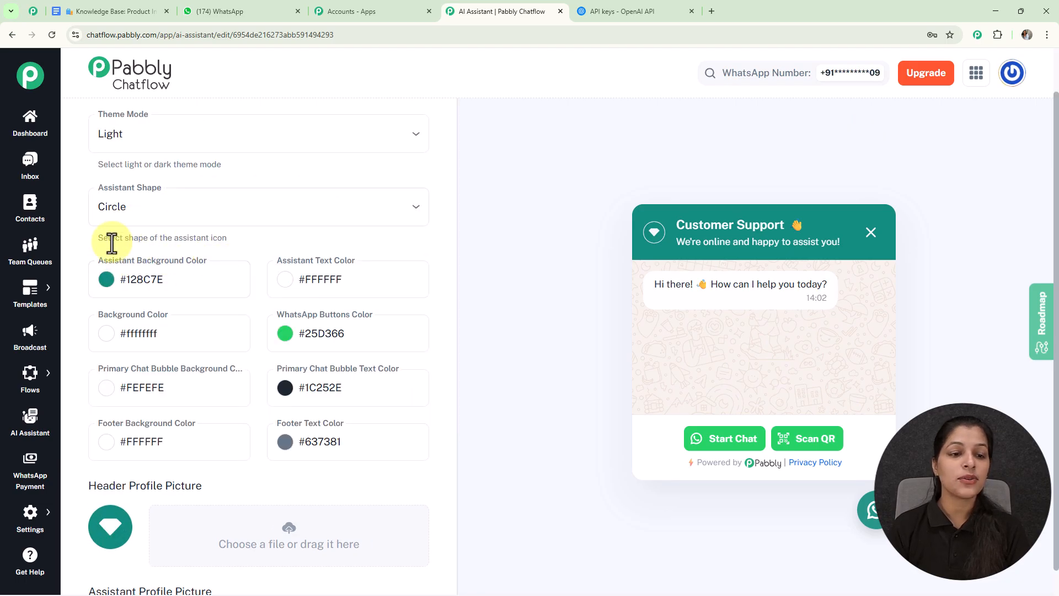
left_click(106, 279)
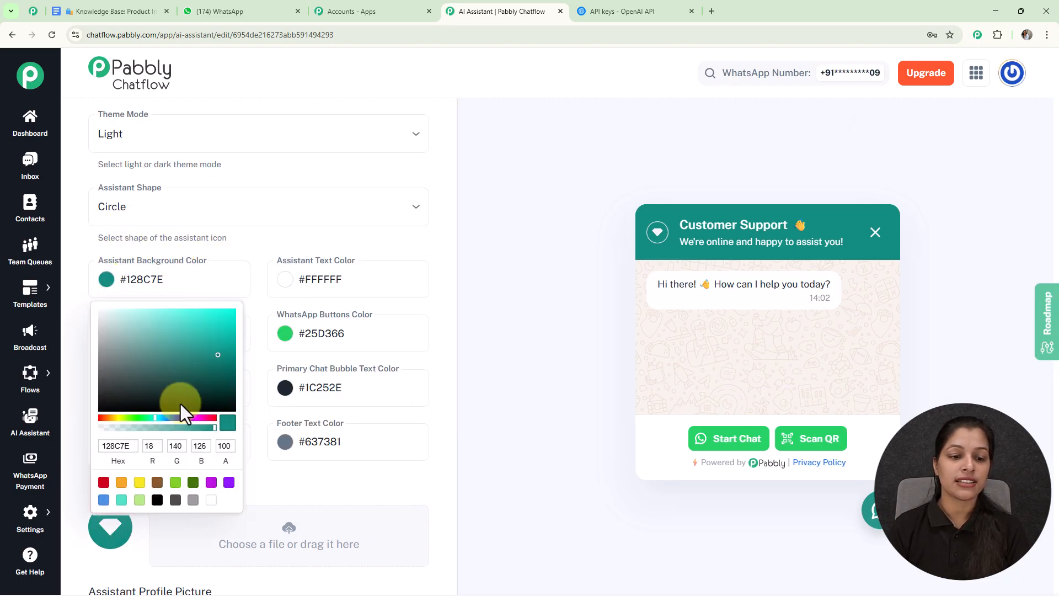
left_click(179, 403)
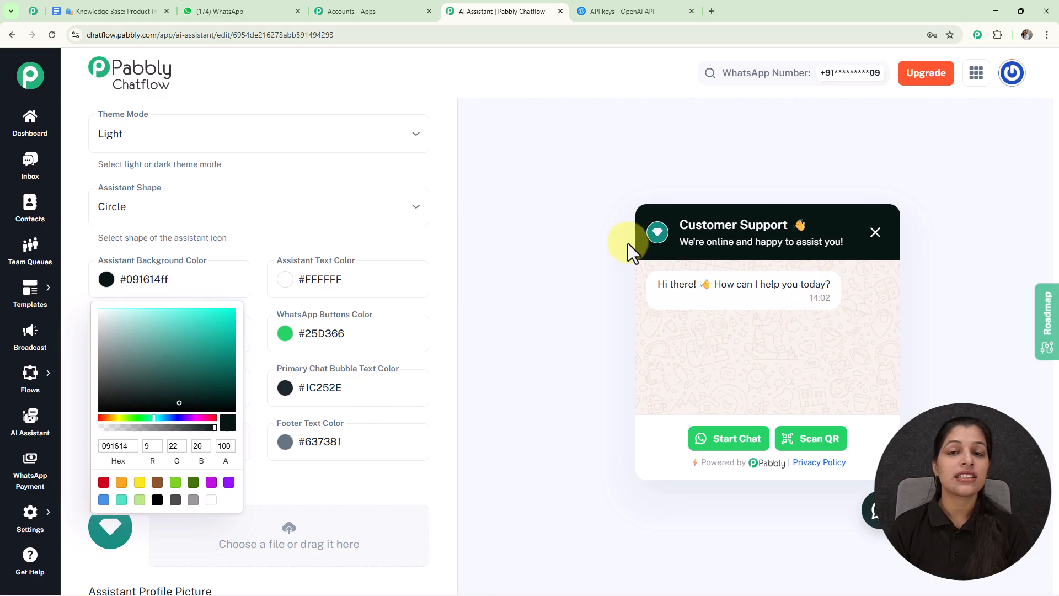
left_click(515, 283)
Review the profile and background picture options, and save the Customer Support AI Assistant as active.
scroll(543, 275, "down", 1)
scroll(333, 346, "down", 4)
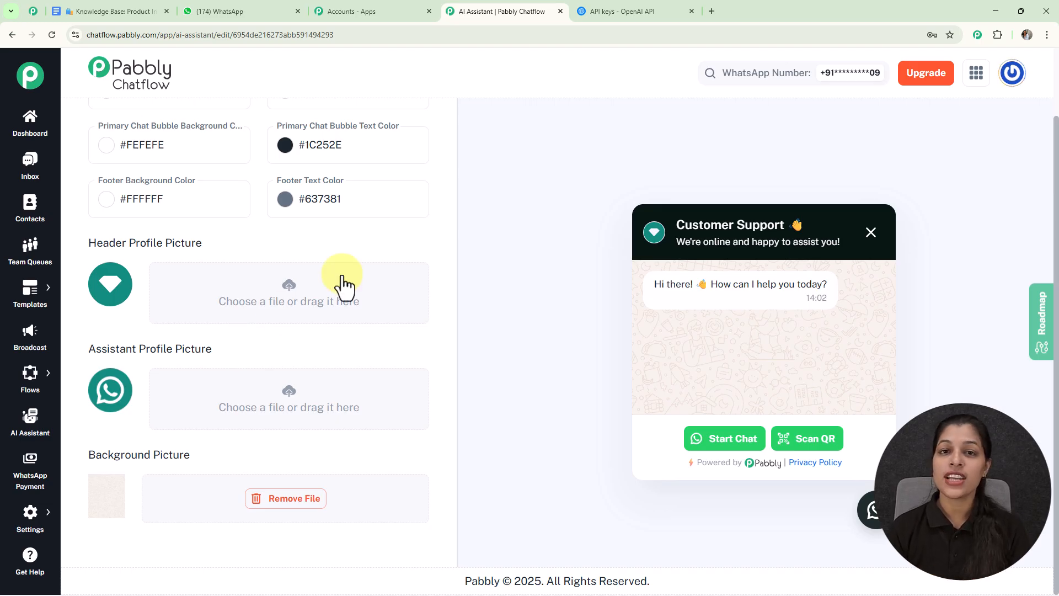
scroll(662, 160, "up", 2)
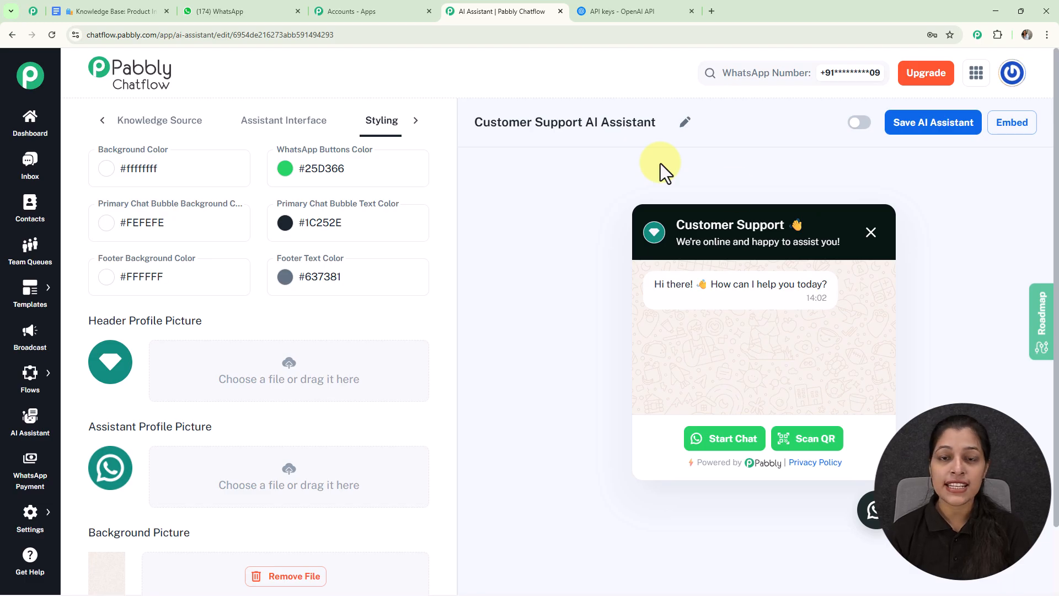
left_click(858, 122)
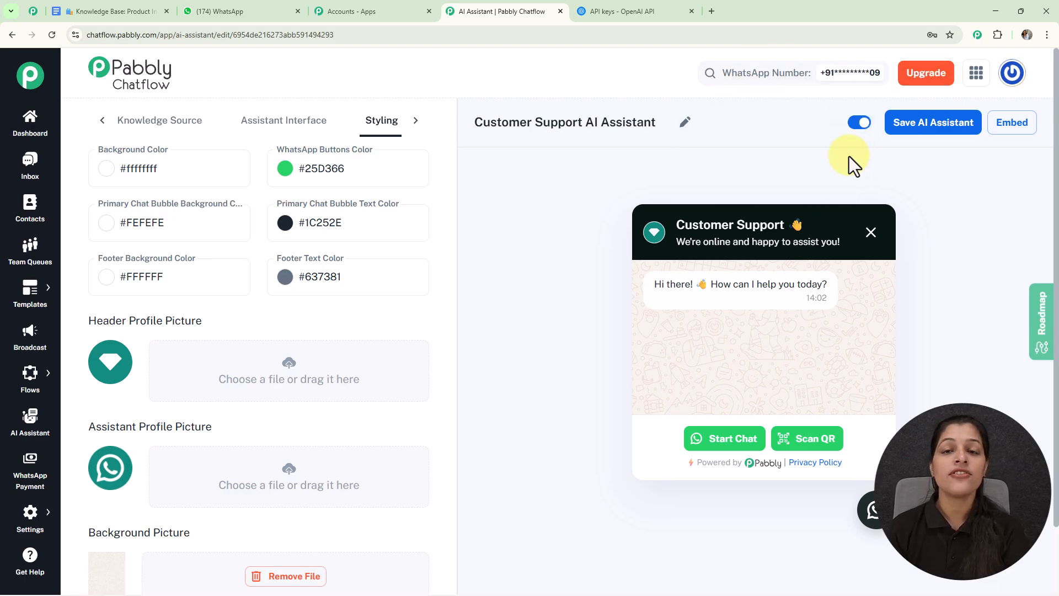
left_click(930, 126)
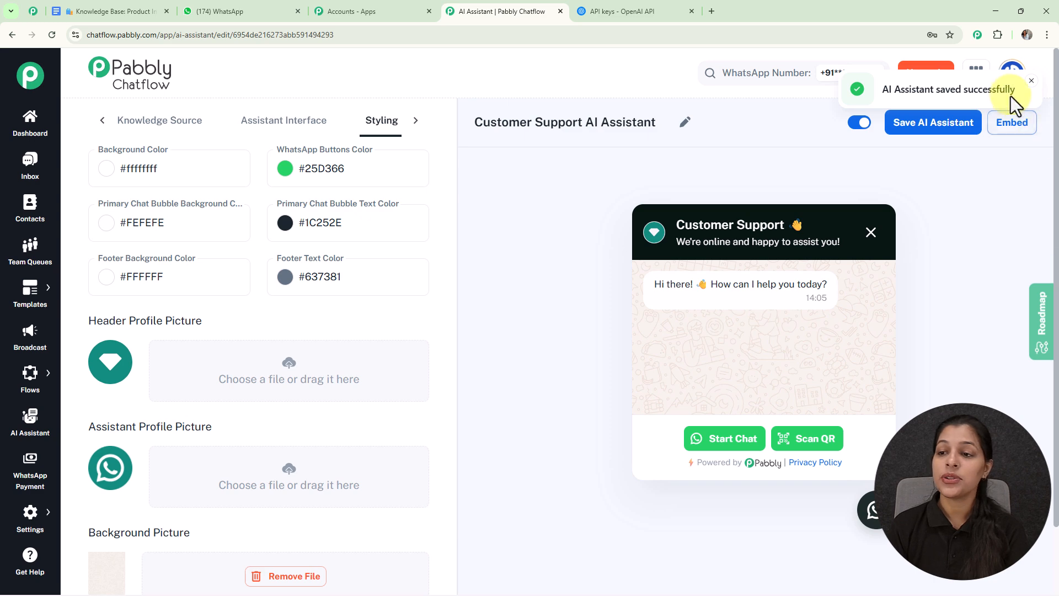
View the assistant's website embed script and close it.
left_click(1008, 123)
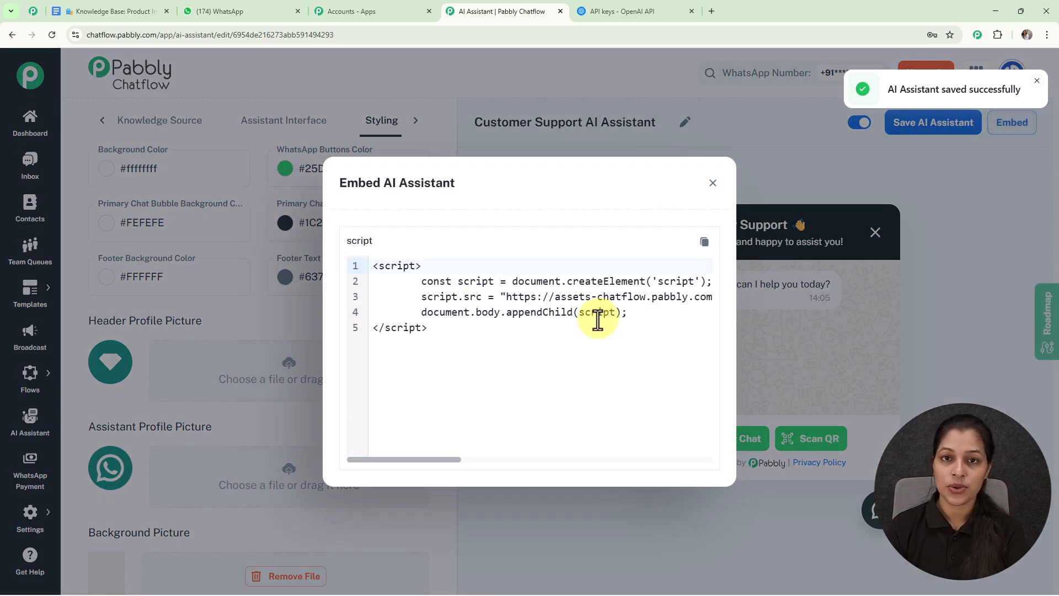
left_click(710, 185)
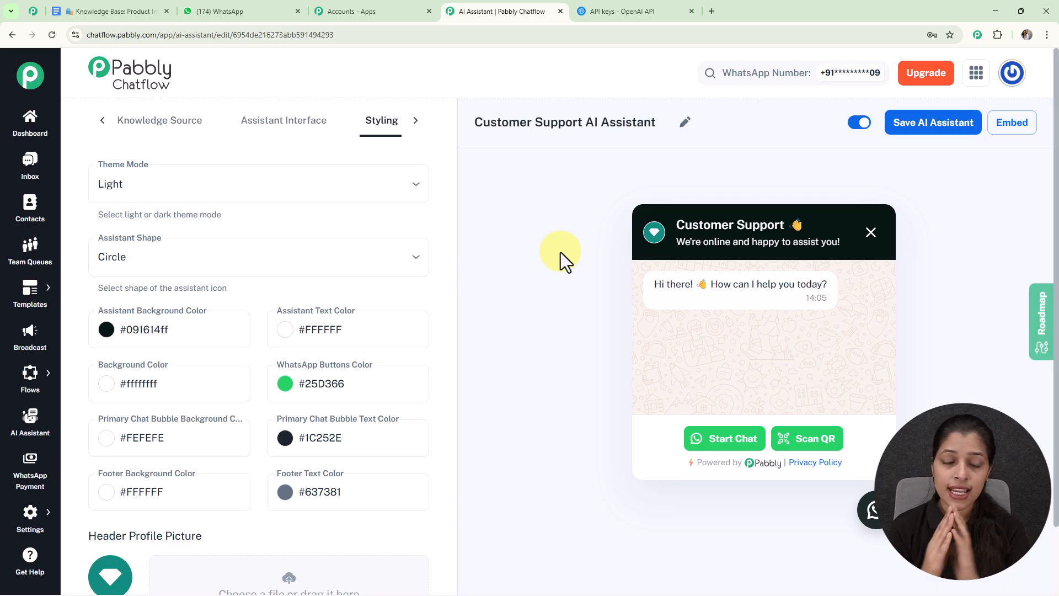
In the inbox settings, examine the AI auto-reply rule's contact list and AI assistant choices without changing them.
mouse_move(37, 526)
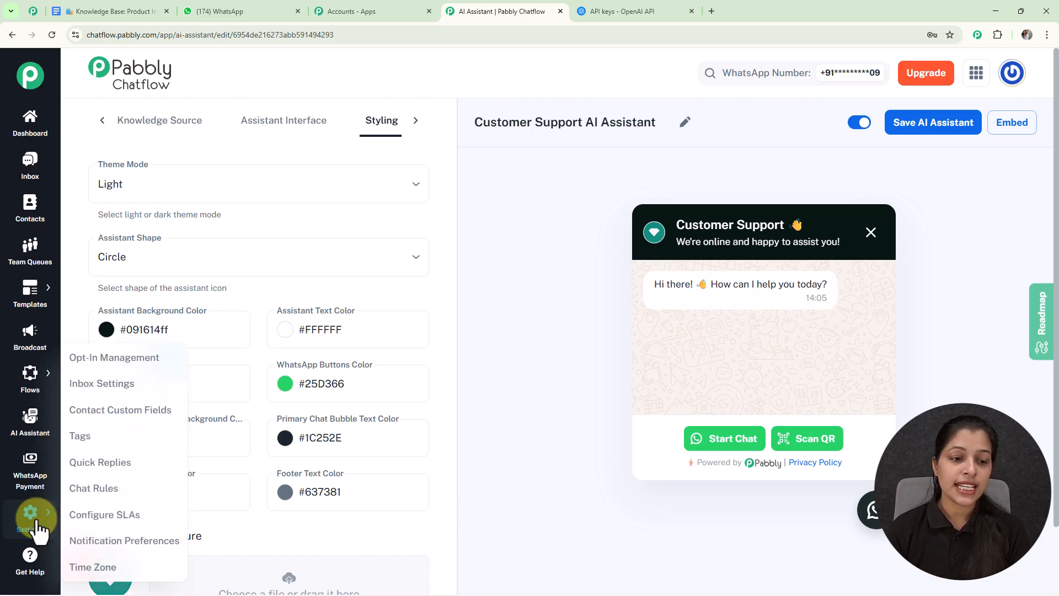
left_click(135, 385)
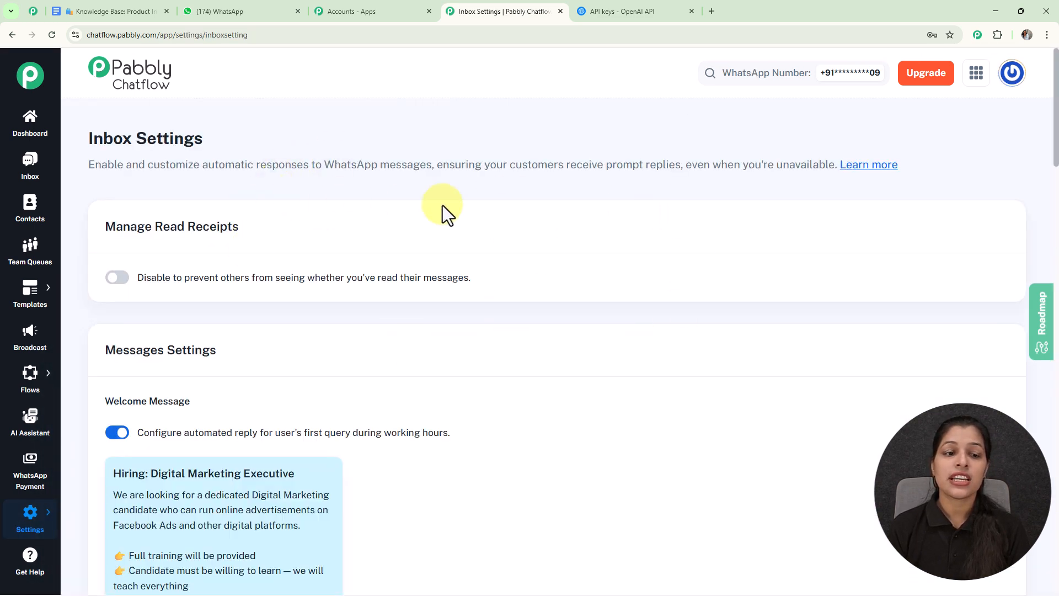
scroll(488, 231, "down", 15)
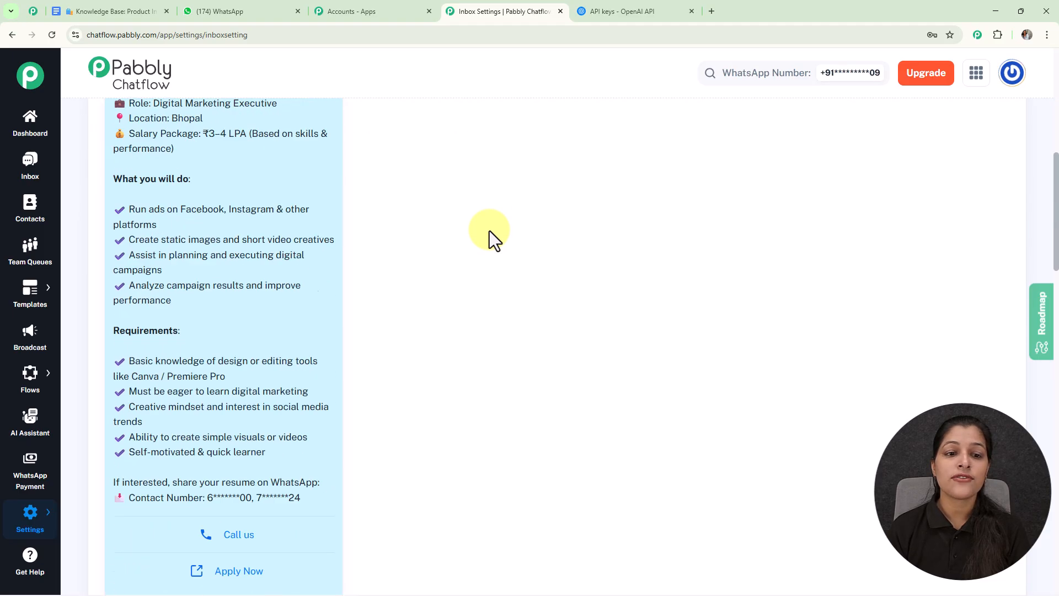
scroll(489, 231, "down", 15)
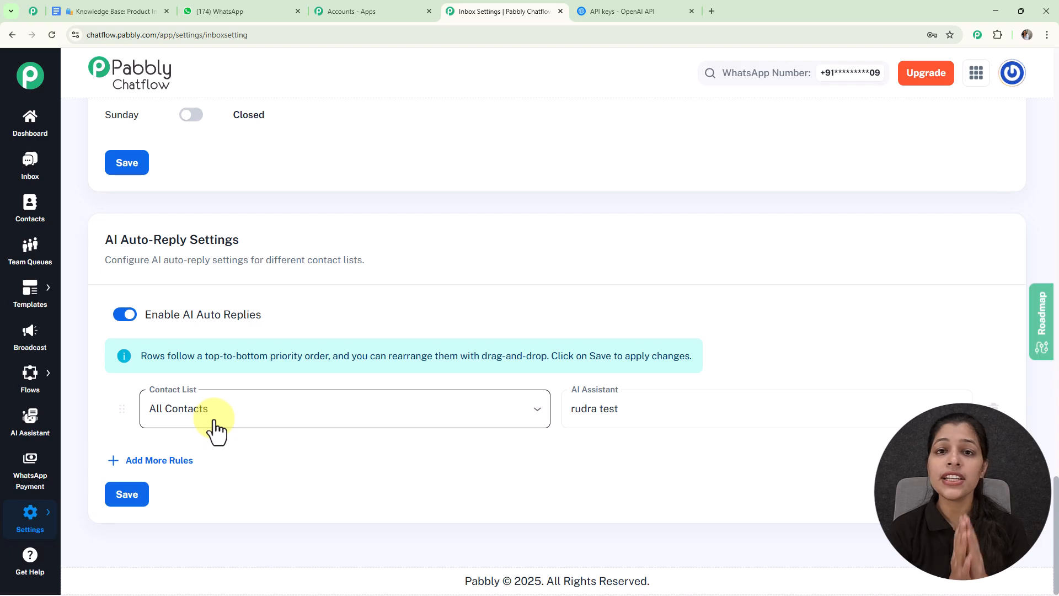
left_click(317, 411)
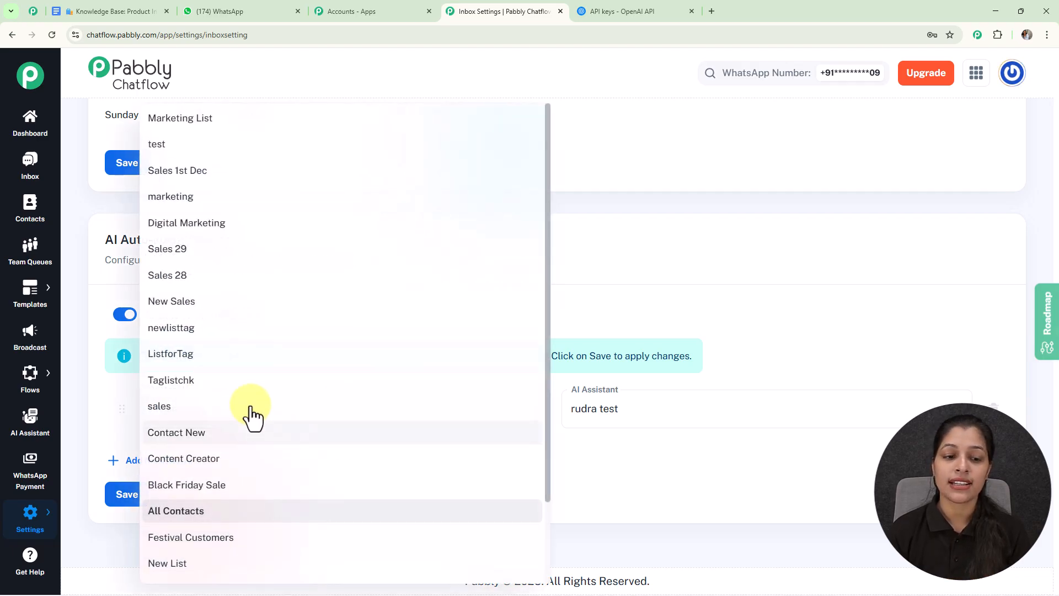
left_click(625, 249)
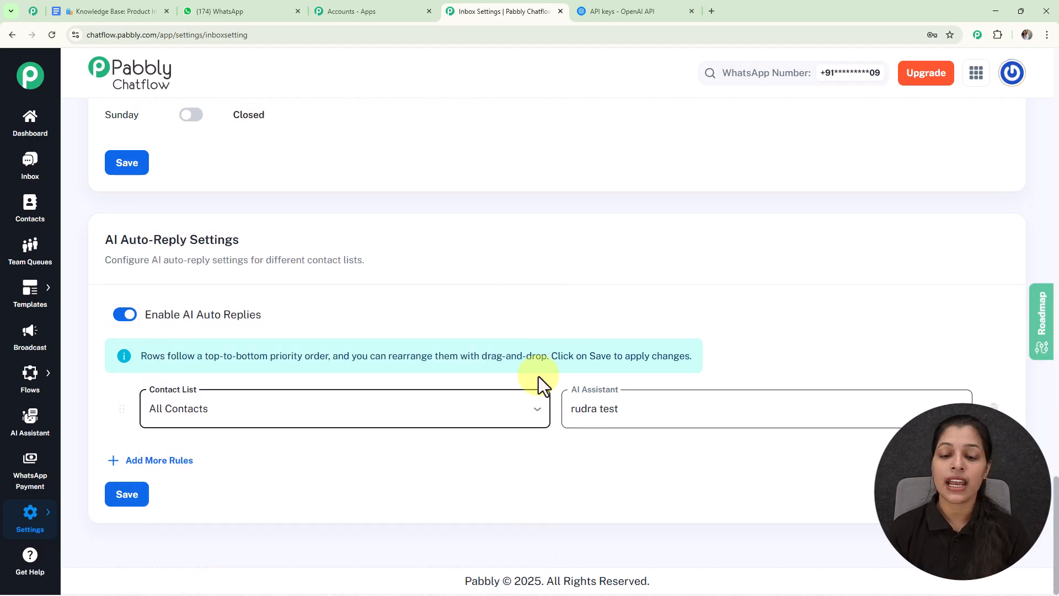
left_click(670, 415)
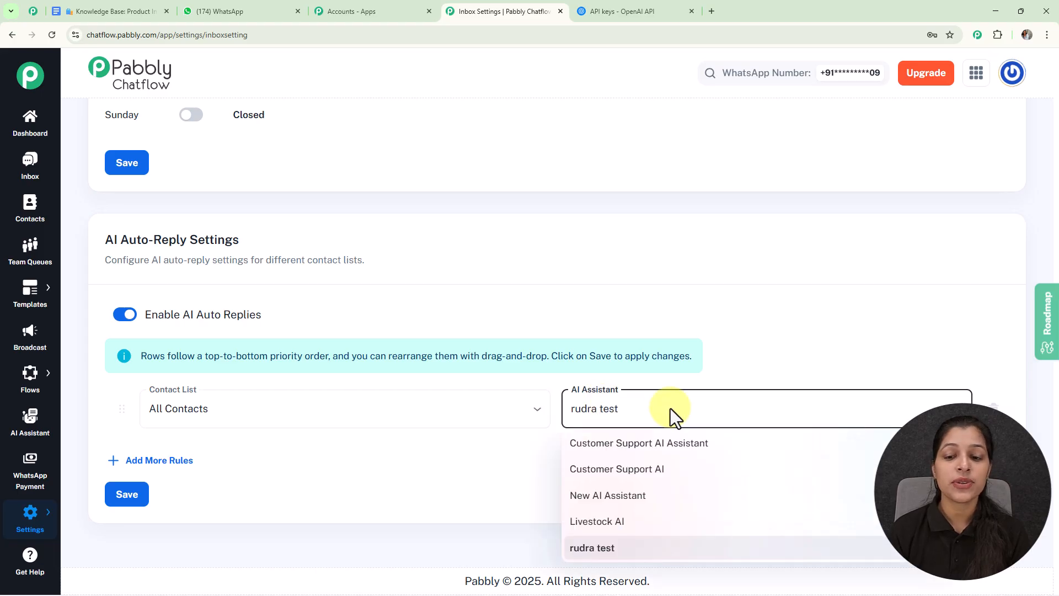
left_click(799, 290)
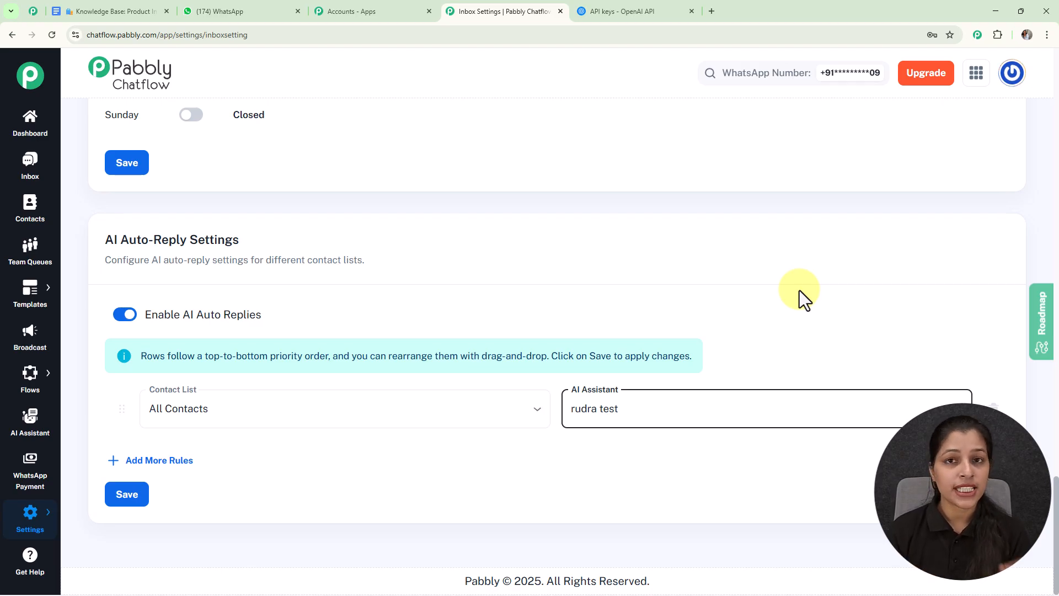
Open the second conversation in the inbox, choose Customer Support AI Assistant for that contact, and save.
left_click(21, 178)
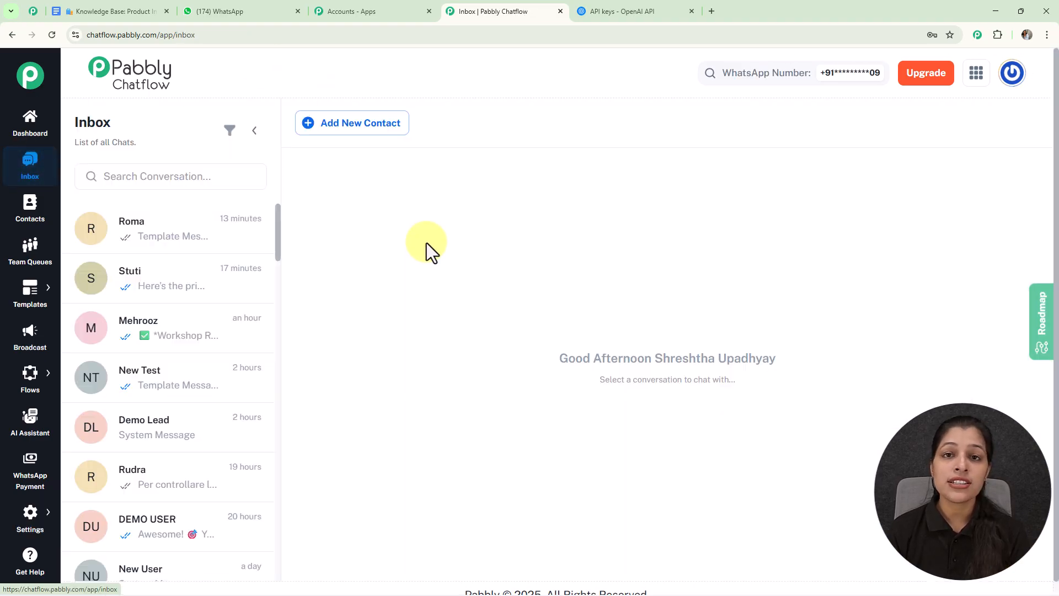
left_click(169, 288)
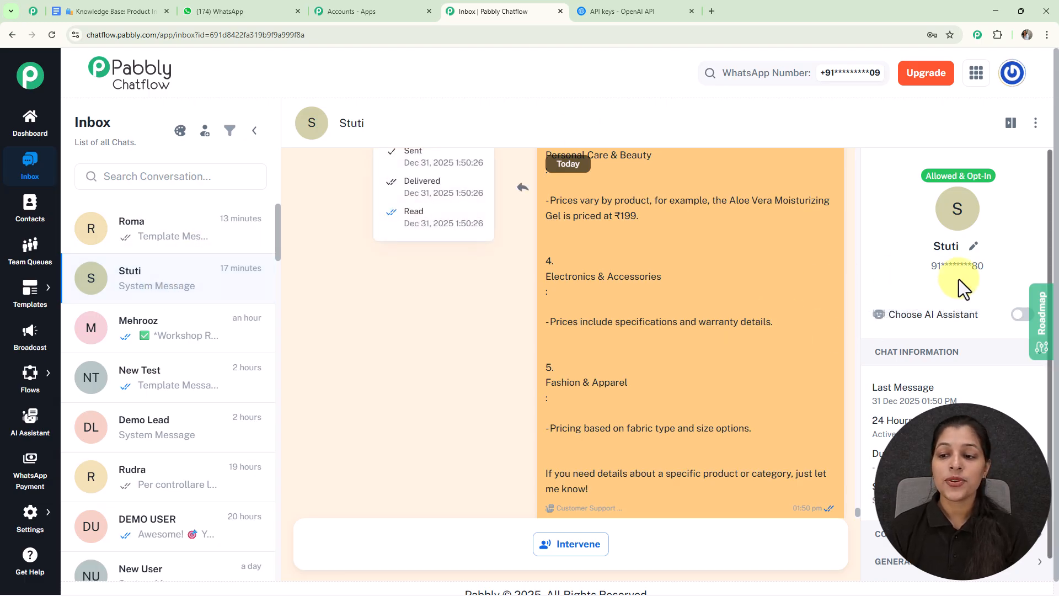
left_click(1020, 314)
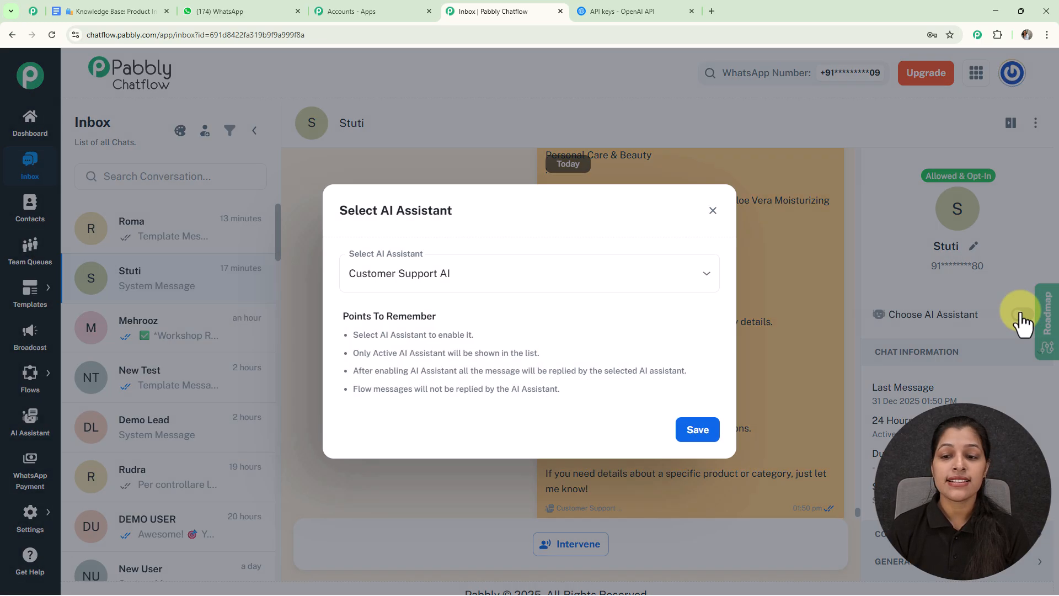
left_click(474, 273)
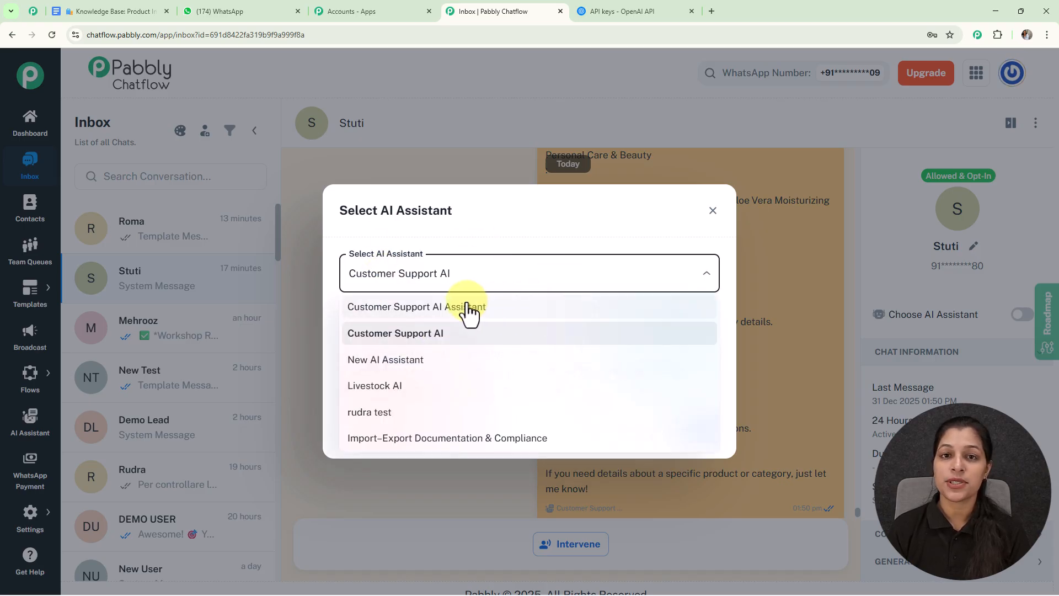
left_click(491, 309)
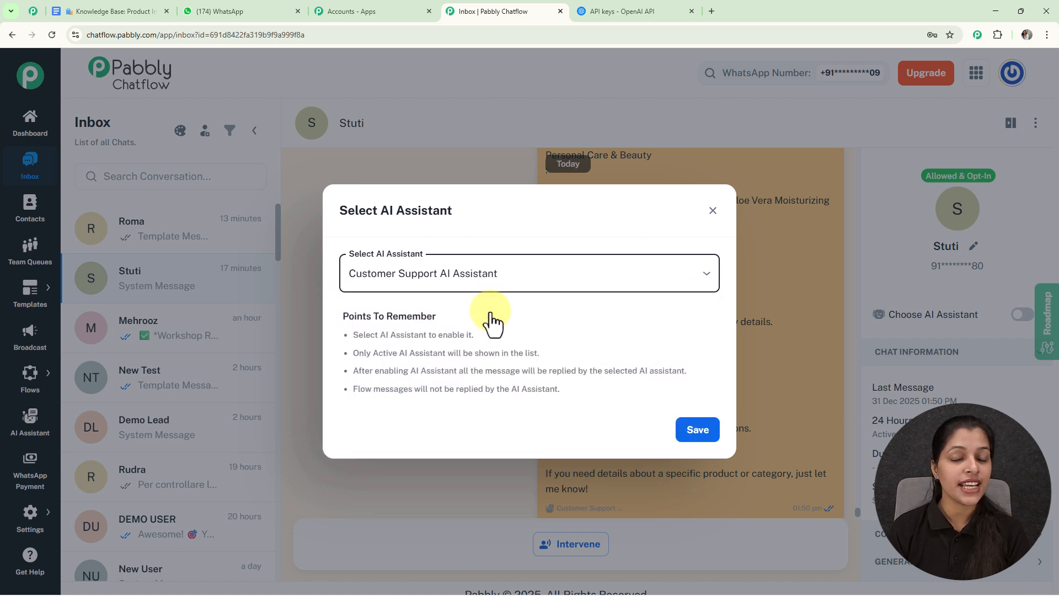
left_click(697, 431)
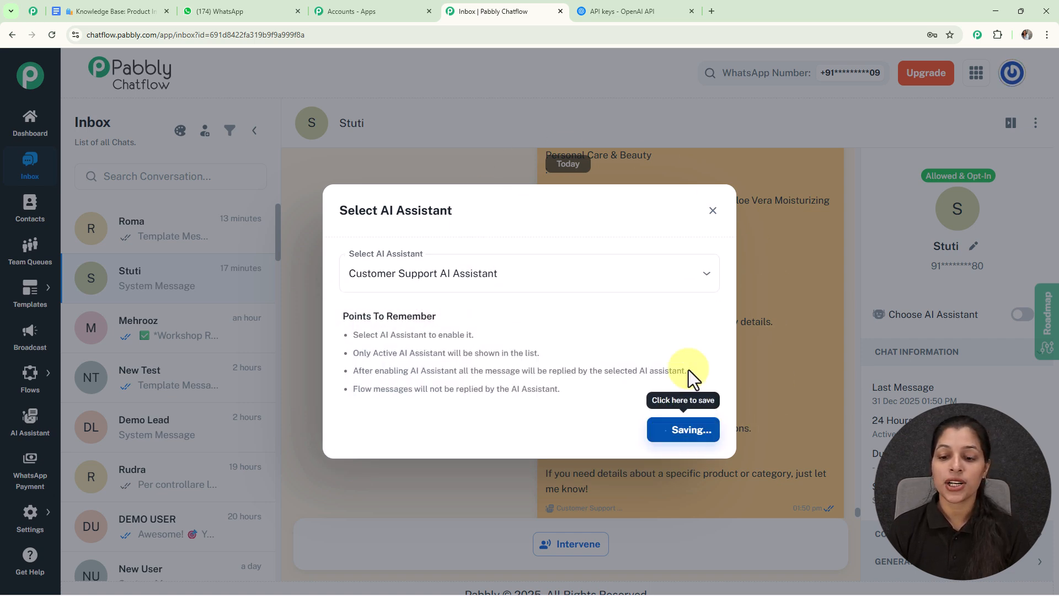